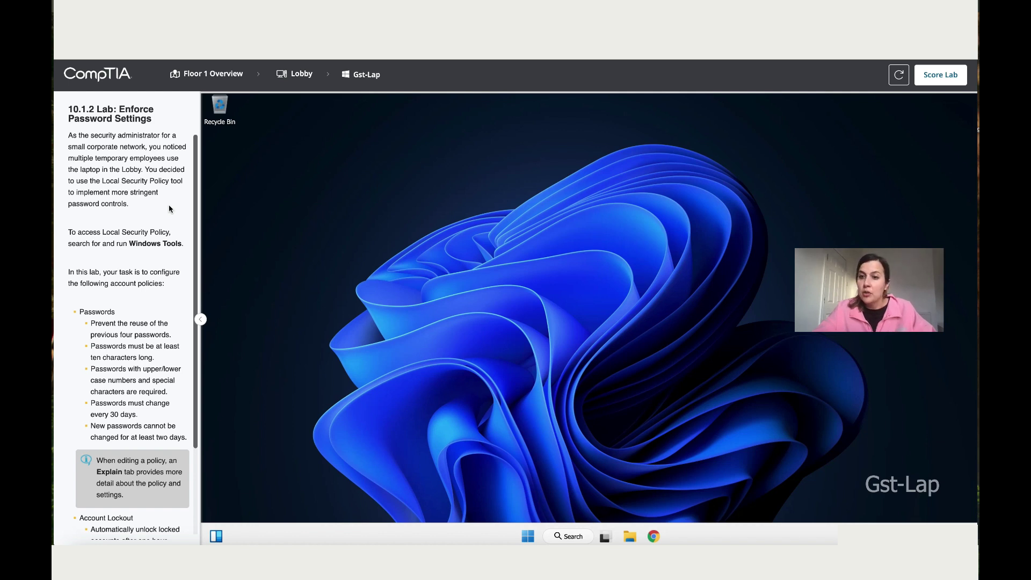
# Step: Search for 'local', launch Local Security Policy and expand Account Policies
pyautogui.click(573, 536)
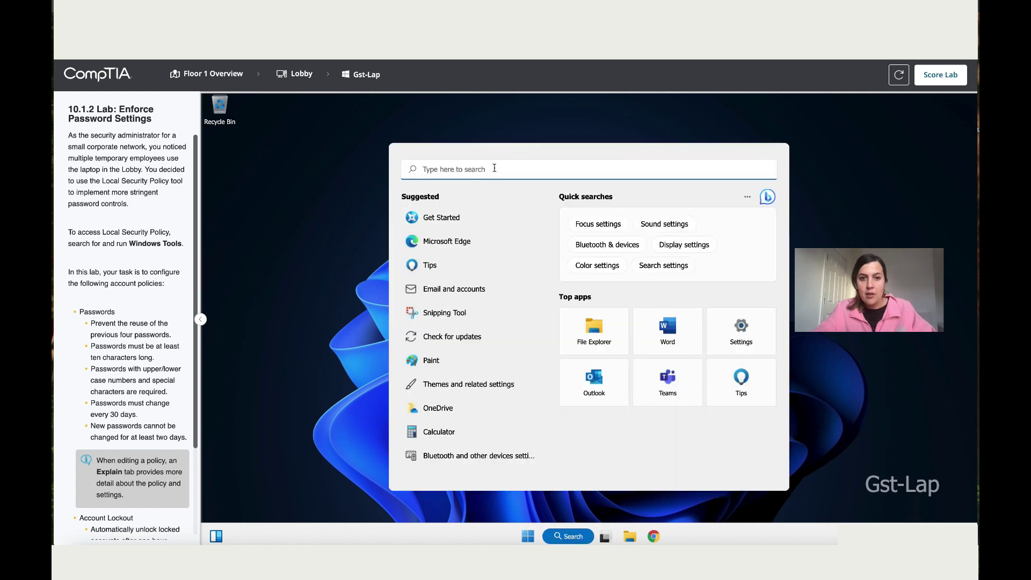
pyautogui.write('local')
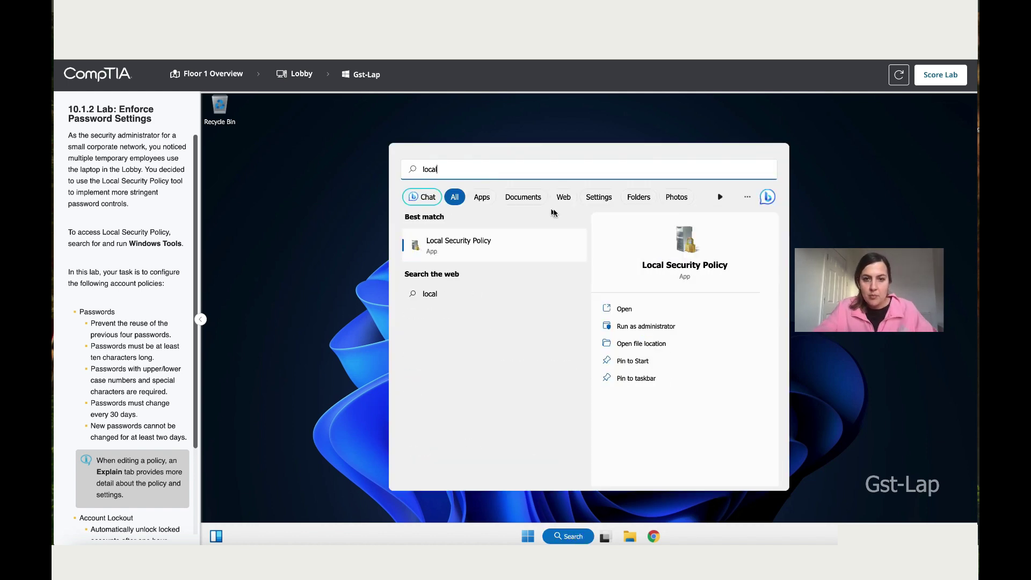
pyautogui.click(492, 248)
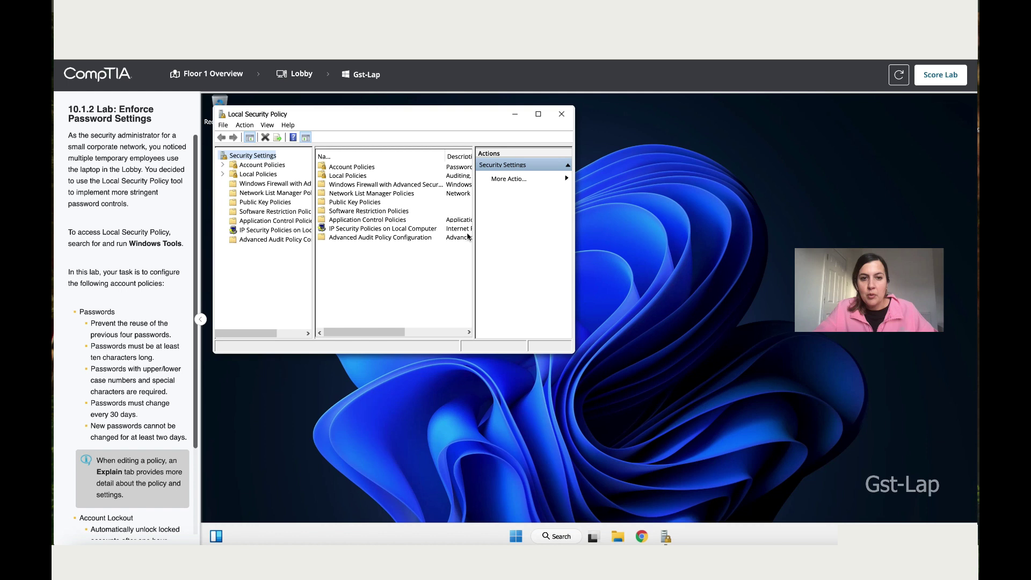
pyautogui.doubleClick(366, 167)
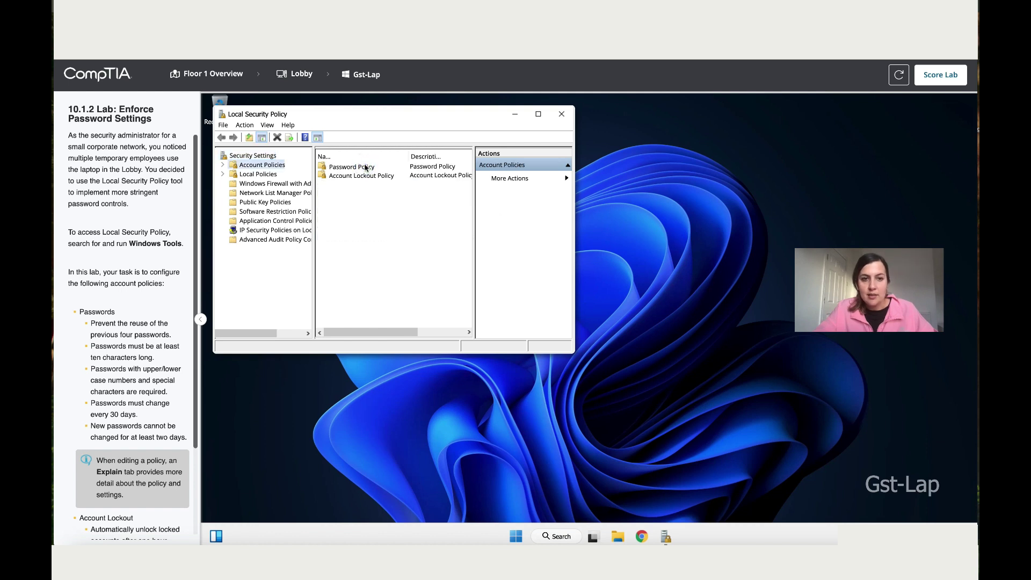
pyautogui.scroll(-2, 169, 353)
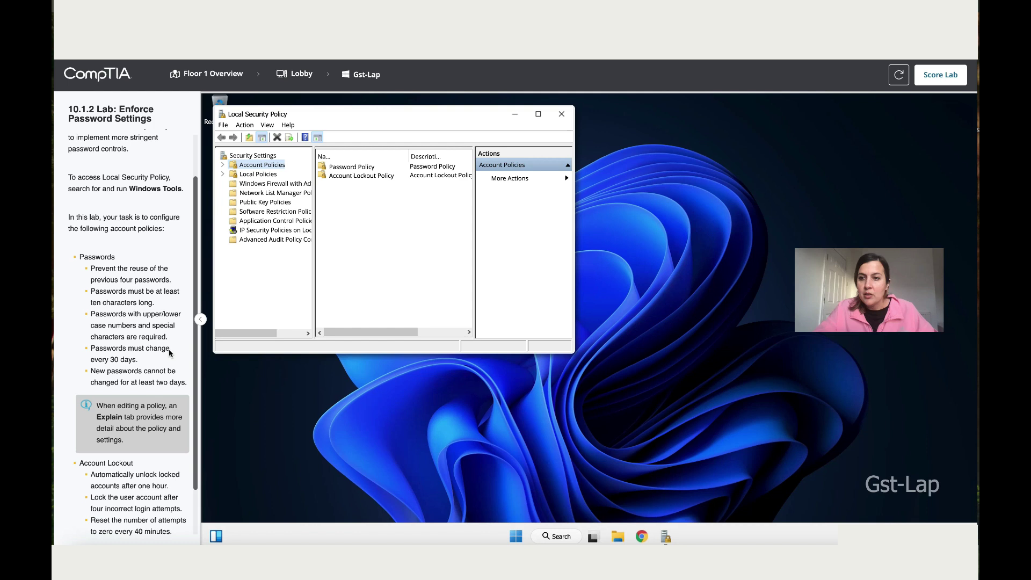
pyautogui.scroll(-1, 170, 351)
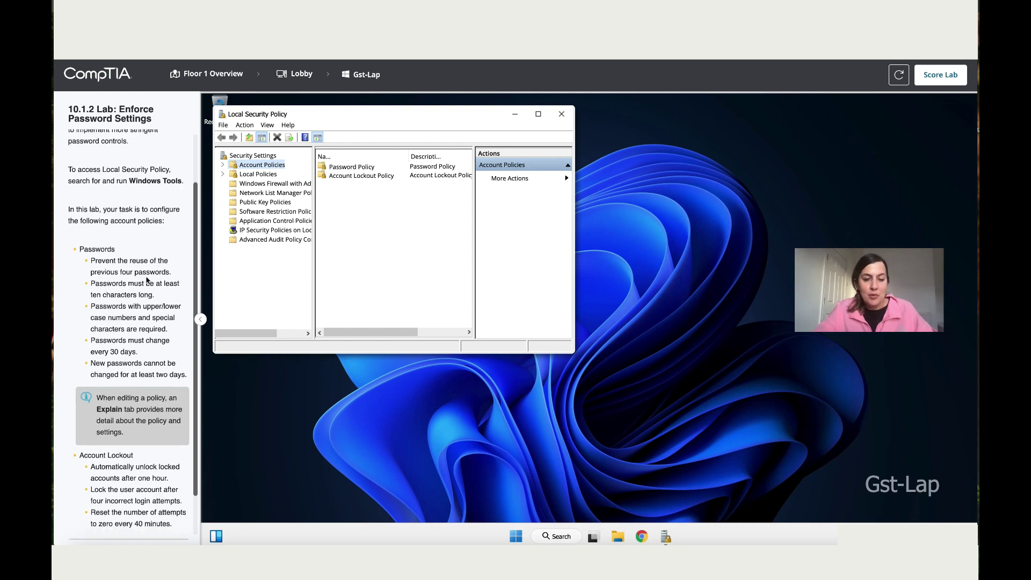
# Step: Set Enforce password history to 4 passwords remembered
pyautogui.doubleClick(380, 170)
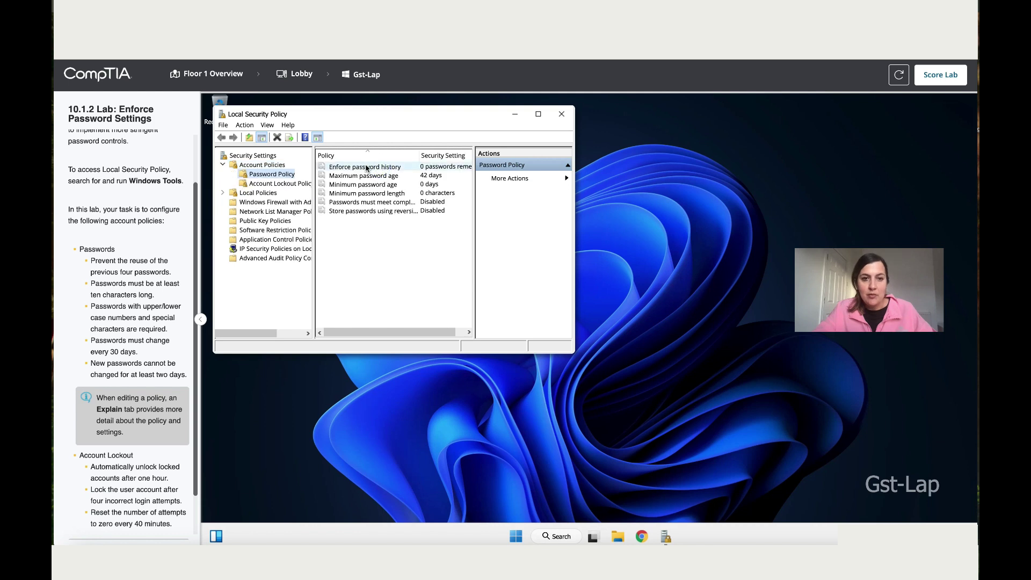
pyautogui.doubleClick(367, 167)
pyautogui.doubleClick(252, 199)
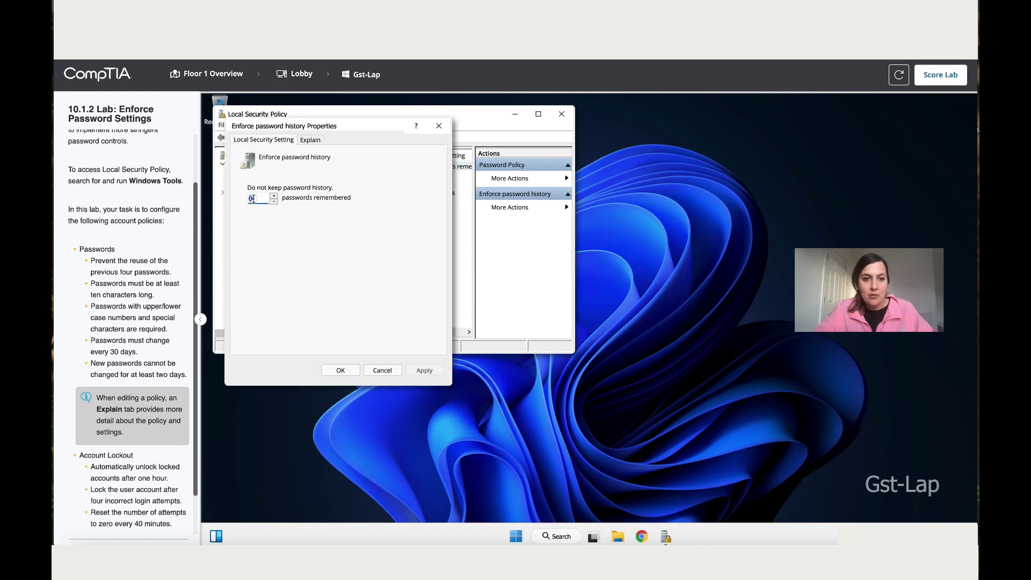
pyautogui.write('4')
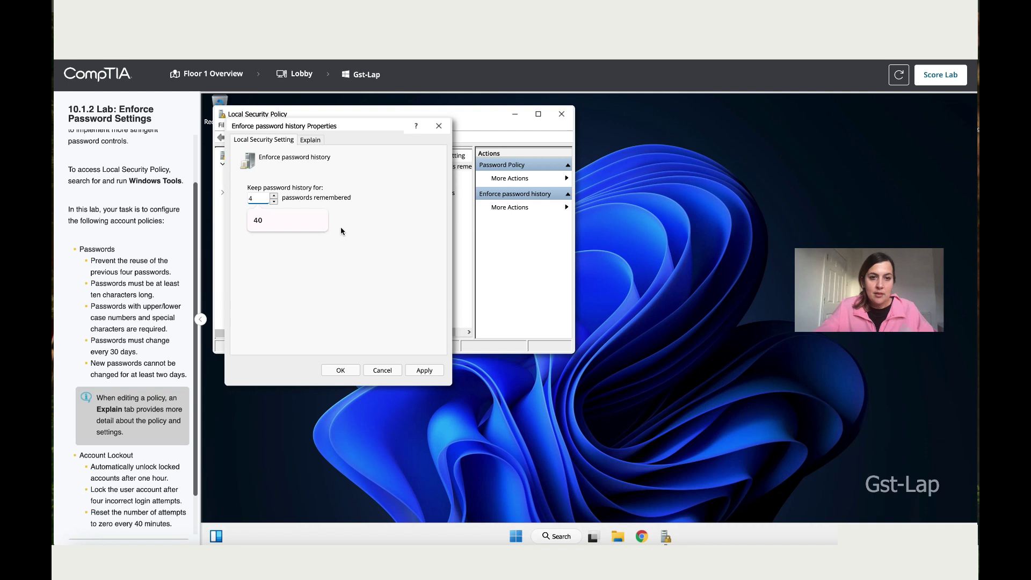
pyautogui.click(423, 370)
pyautogui.click(344, 370)
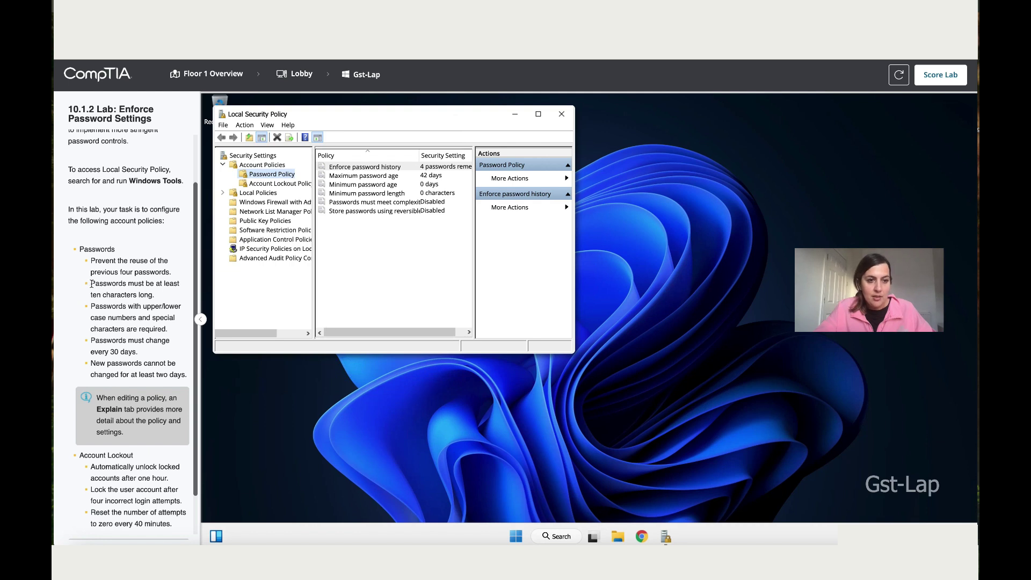
# Step: Set Minimum password length to 10 characters after reviewing its explanation
pyautogui.moveTo(91, 283); pyautogui.dragTo(167, 294)
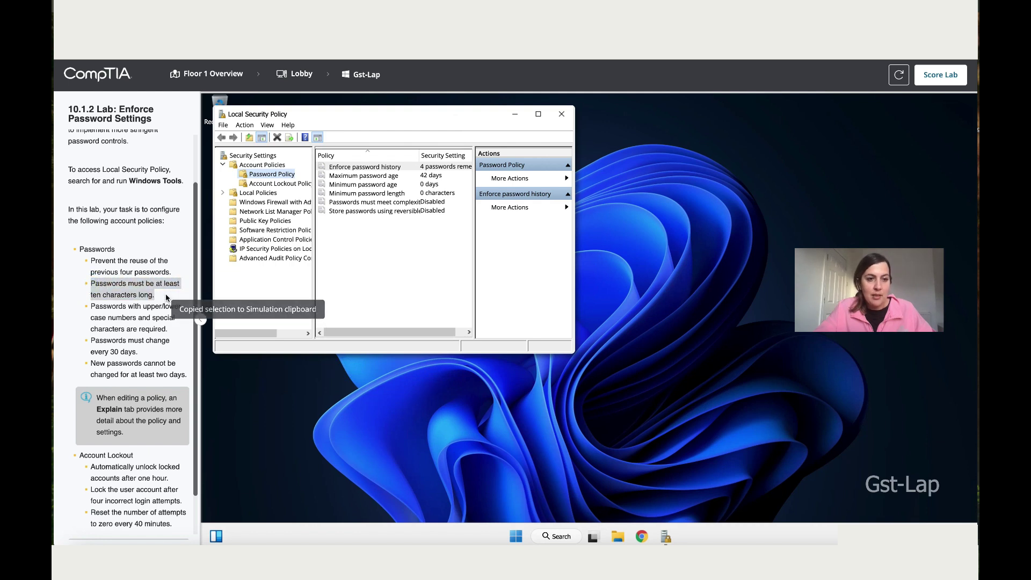
pyautogui.click(403, 194)
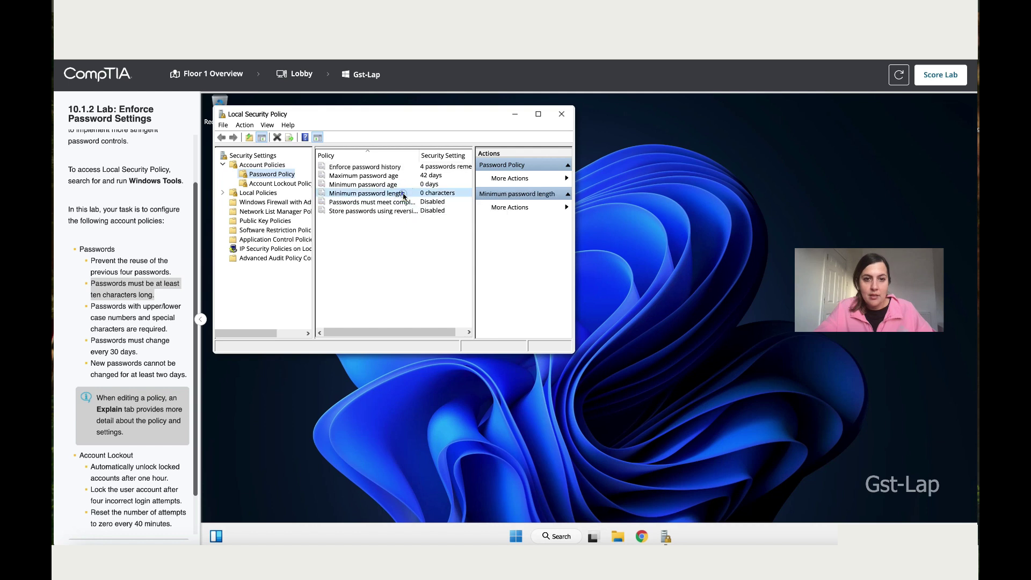
pyautogui.doubleClick(403, 194)
pyautogui.doubleClick(277, 212)
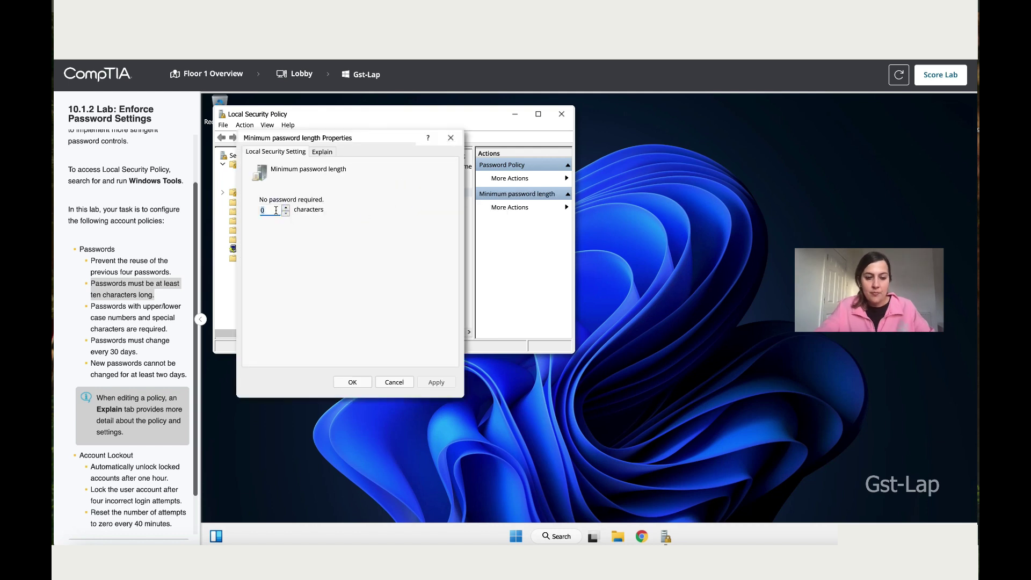
pyautogui.write('10')
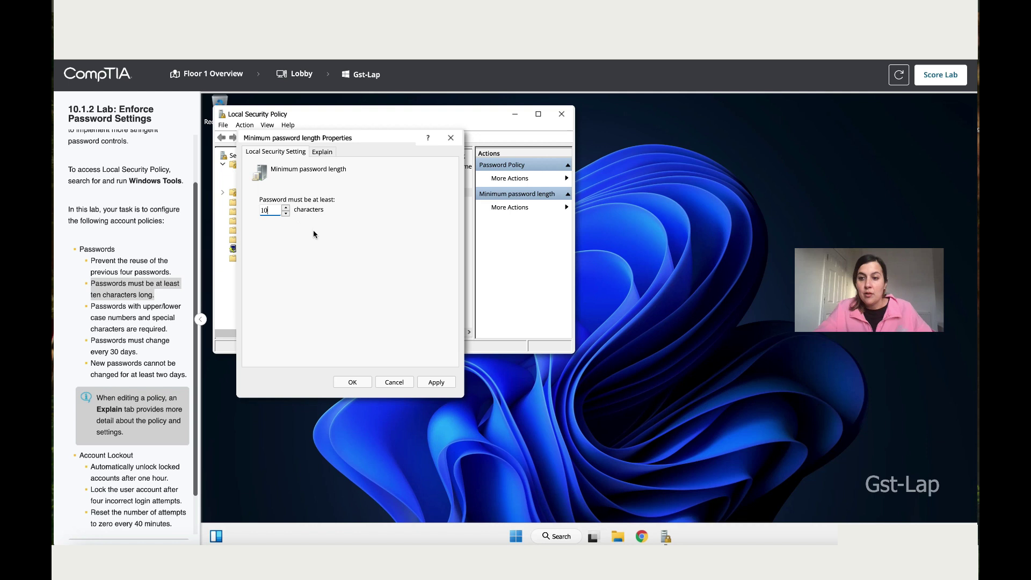
pyautogui.click(323, 152)
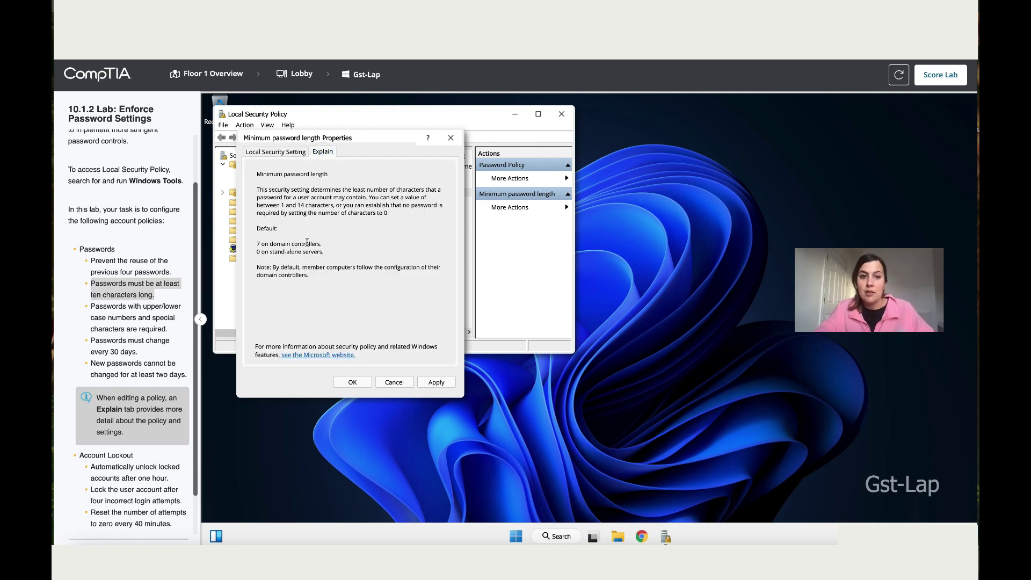
pyautogui.click(277, 152)
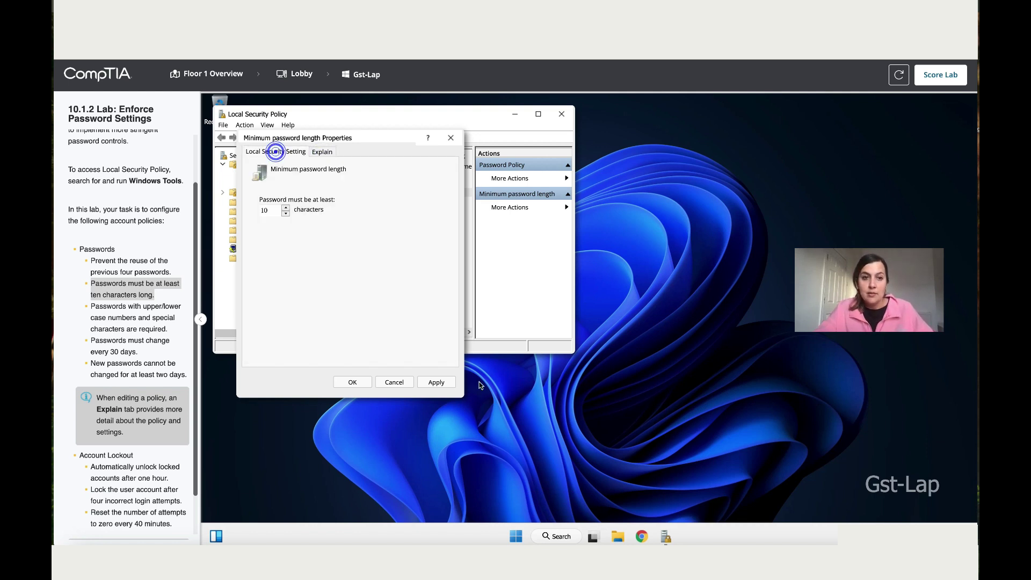
pyautogui.click(436, 382)
pyautogui.click(350, 382)
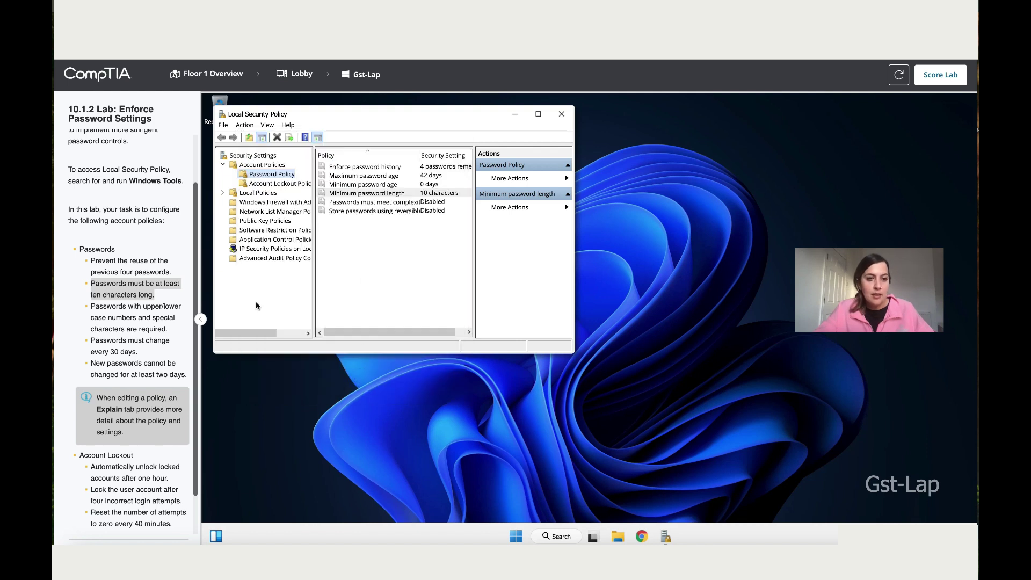
# Step: Enable 'Passwords must meet complexity requirements' after reading its explanation
pyautogui.moveTo(129, 304); pyautogui.dragTo(92, 306)
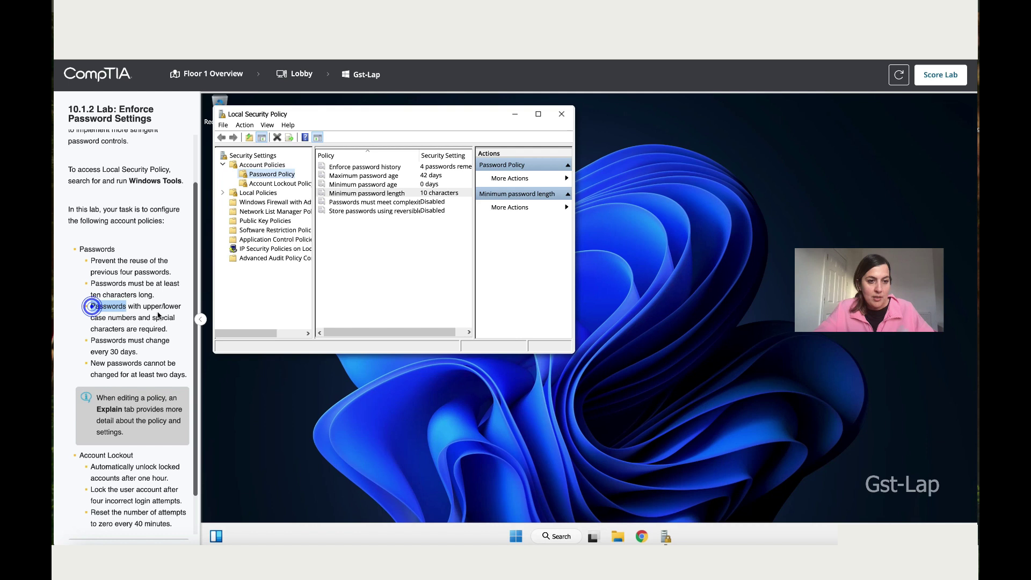
pyautogui.moveTo(158, 315); pyautogui.dragTo(182, 317)
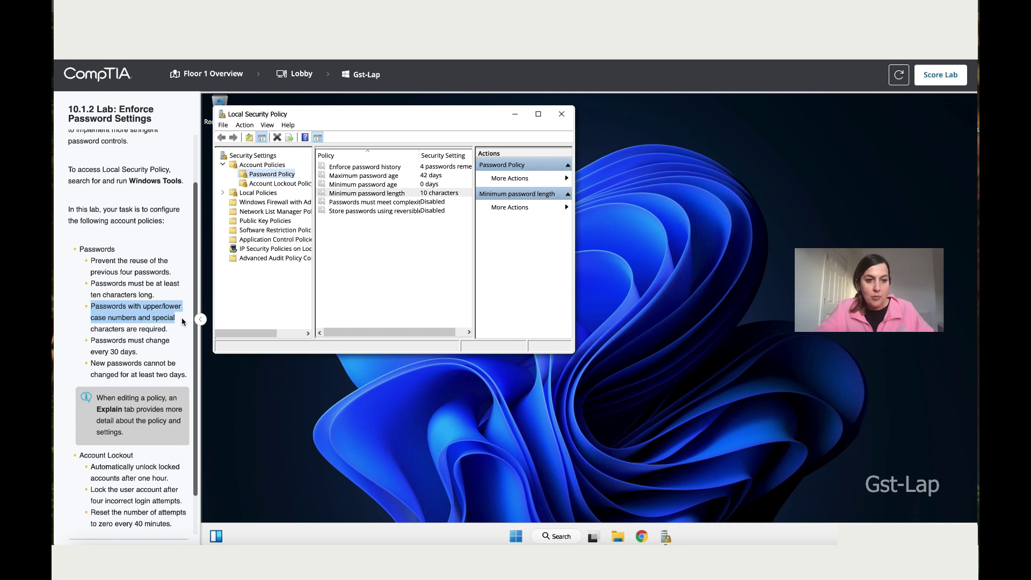
pyautogui.moveTo(181, 318); pyautogui.dragTo(182, 317)
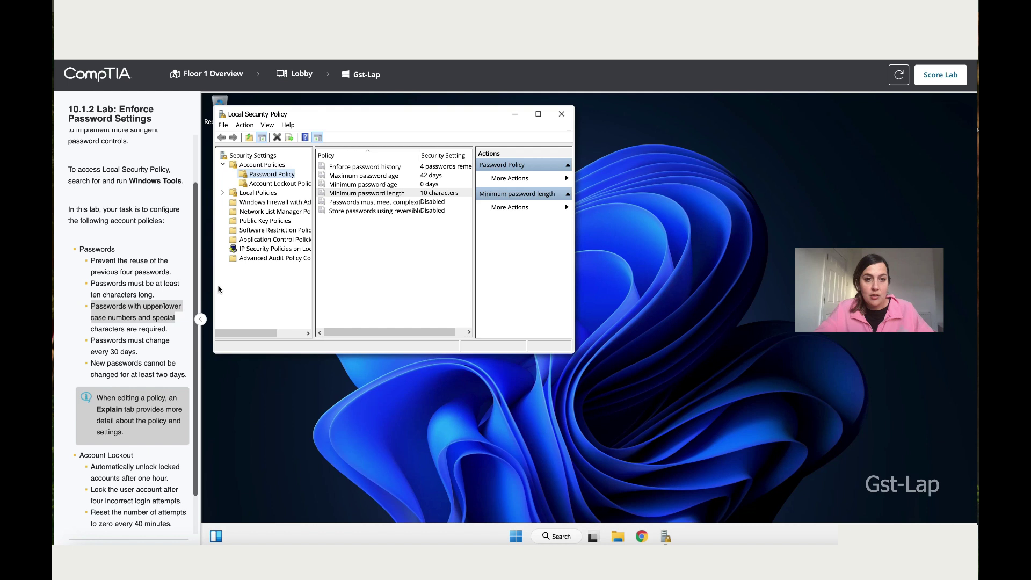
pyautogui.doubleClick(398, 203)
pyautogui.click(284, 212)
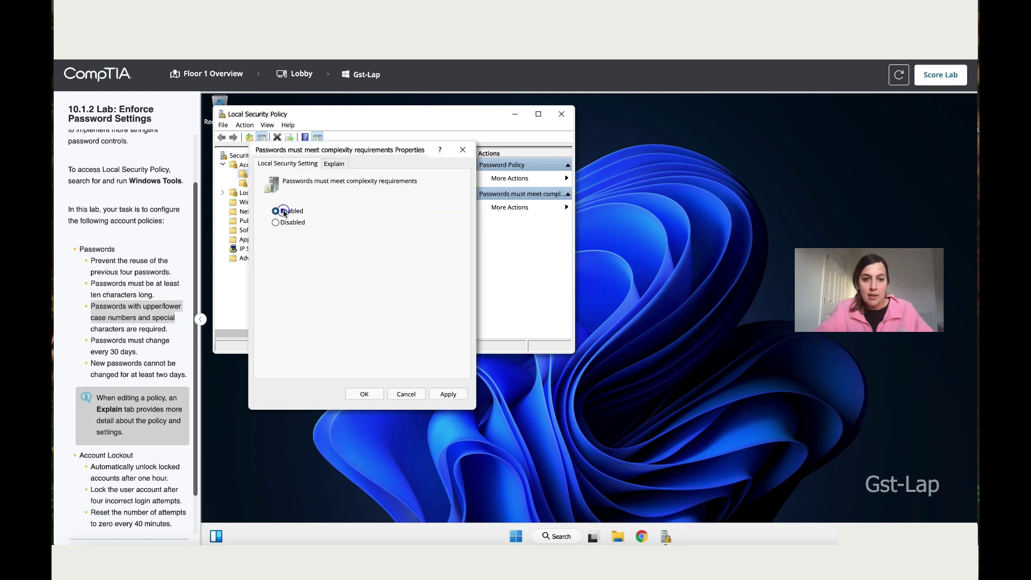
pyautogui.click(334, 163)
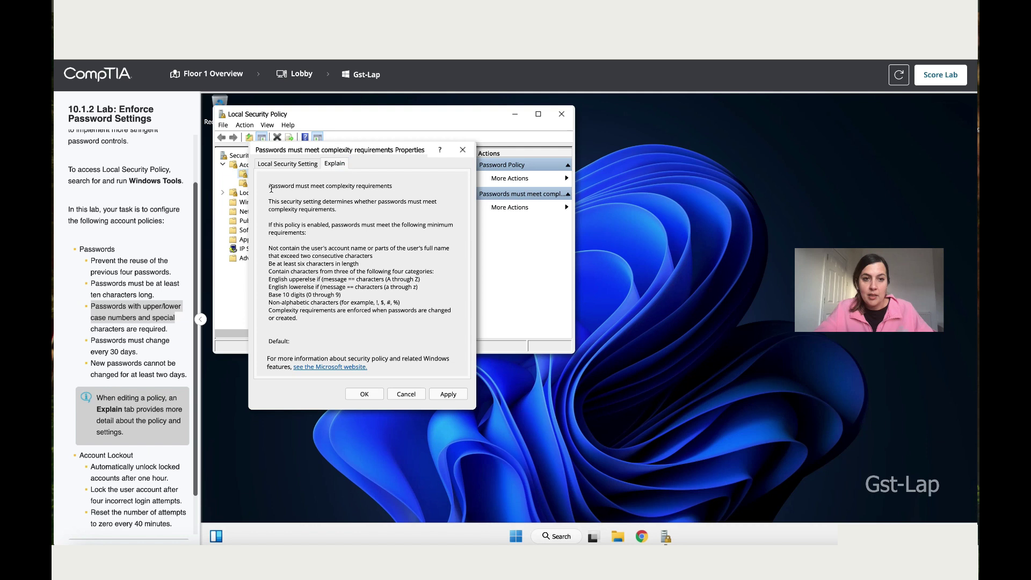
pyautogui.moveTo(271, 189); pyautogui.dragTo(307, 332)
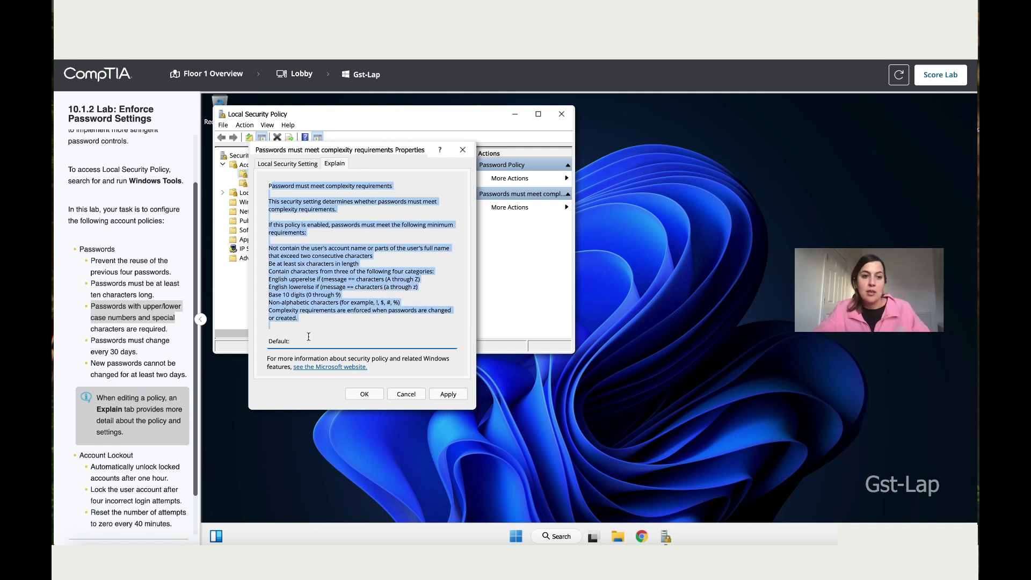
pyautogui.click(449, 394)
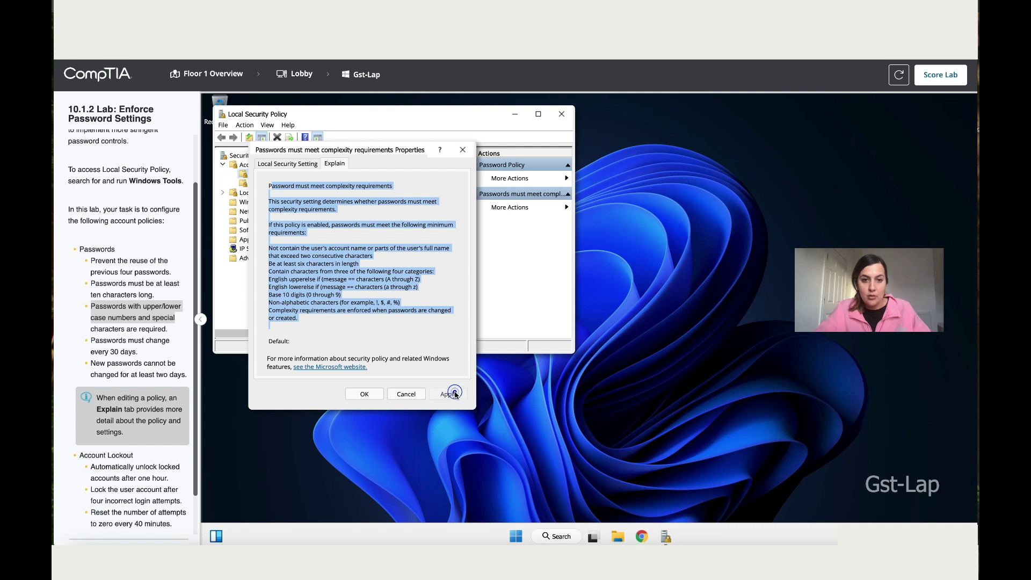
pyautogui.click(364, 393)
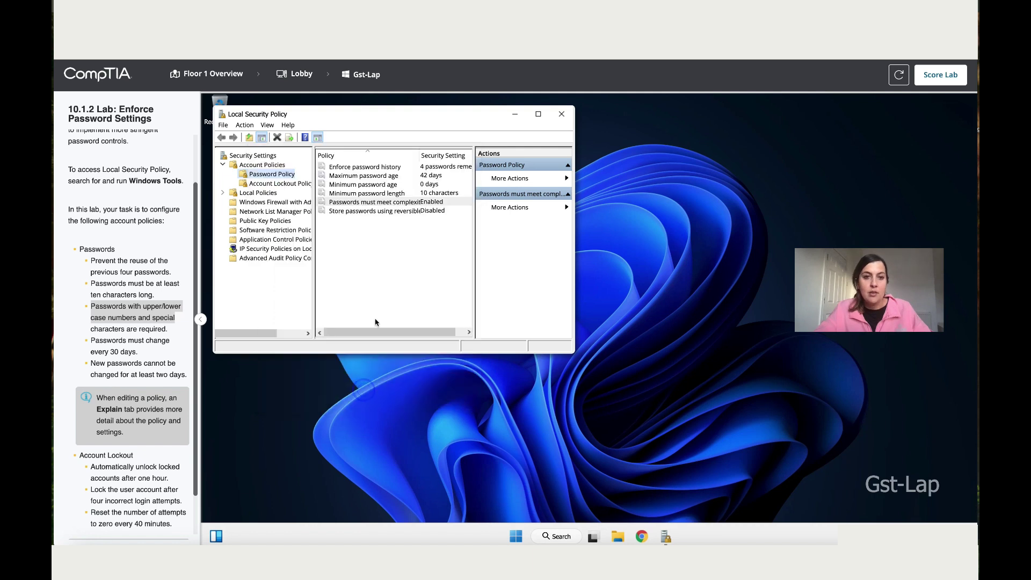
# Step: Change Maximum password age from 42 to 30 days
pyautogui.click(102, 334)
pyautogui.moveTo(91, 340); pyautogui.dragTo(139, 352)
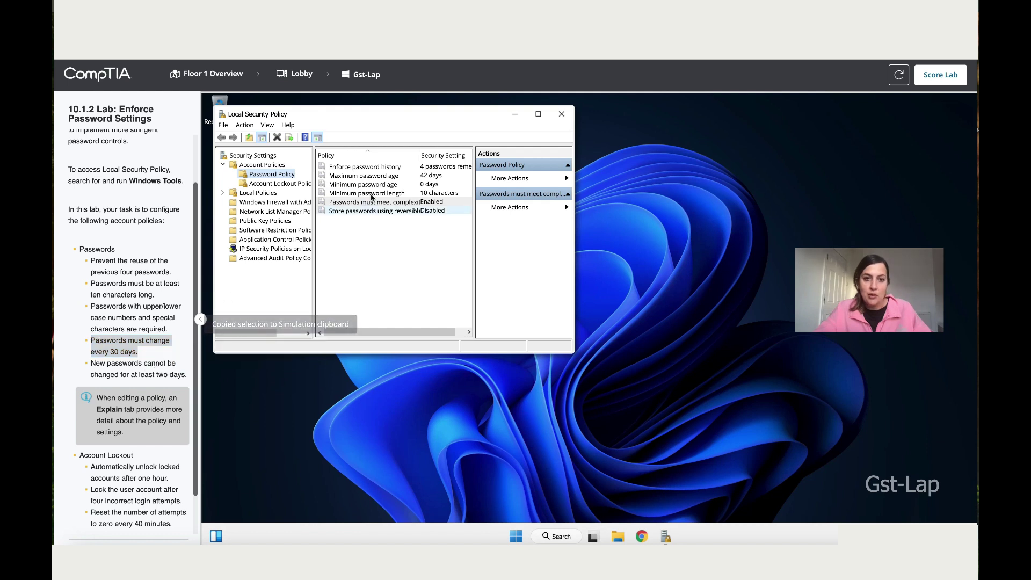
pyautogui.doubleClick(388, 176)
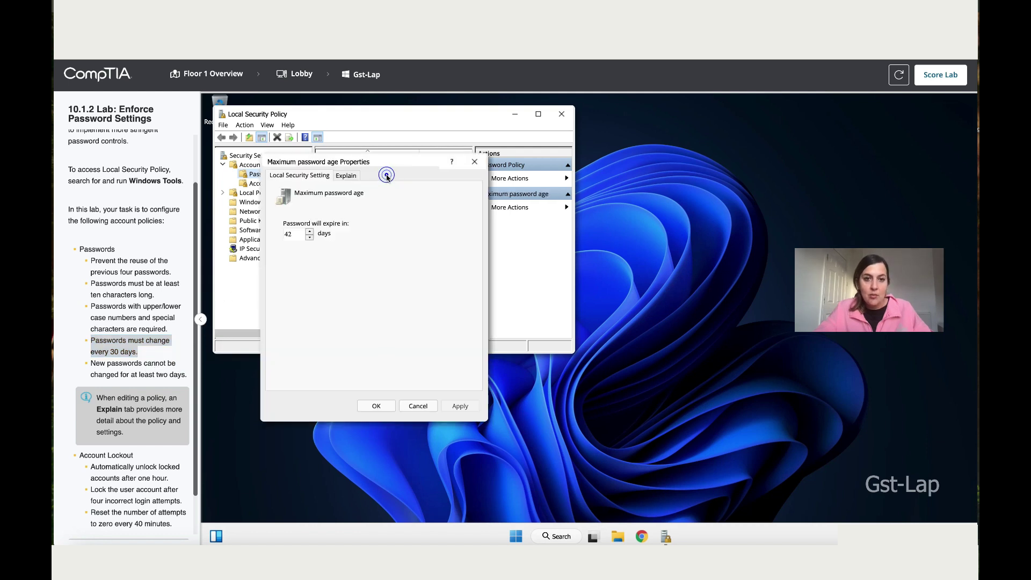
pyautogui.doubleClick(295, 235)
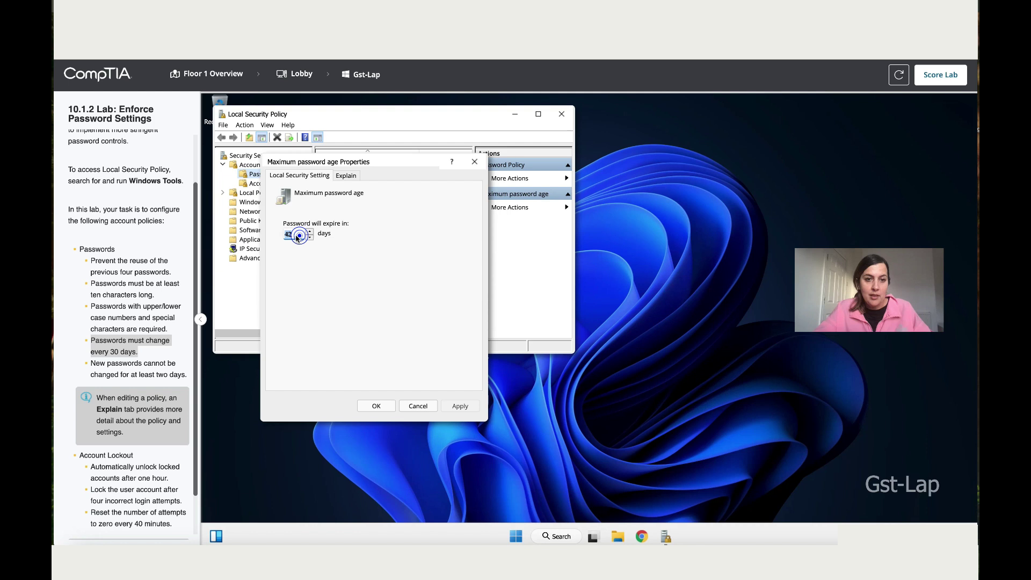
pyautogui.write('30')
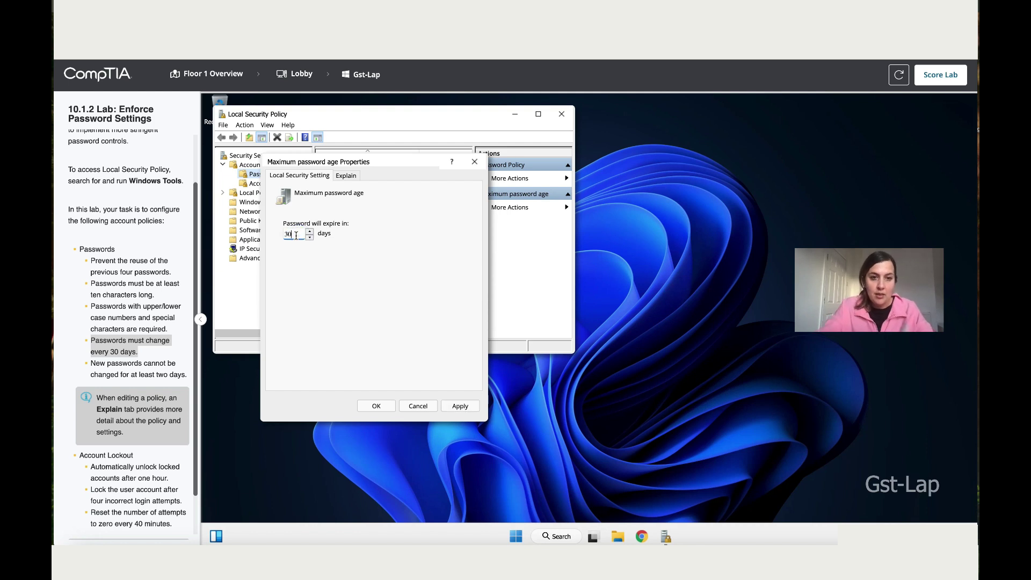
pyautogui.click(463, 406)
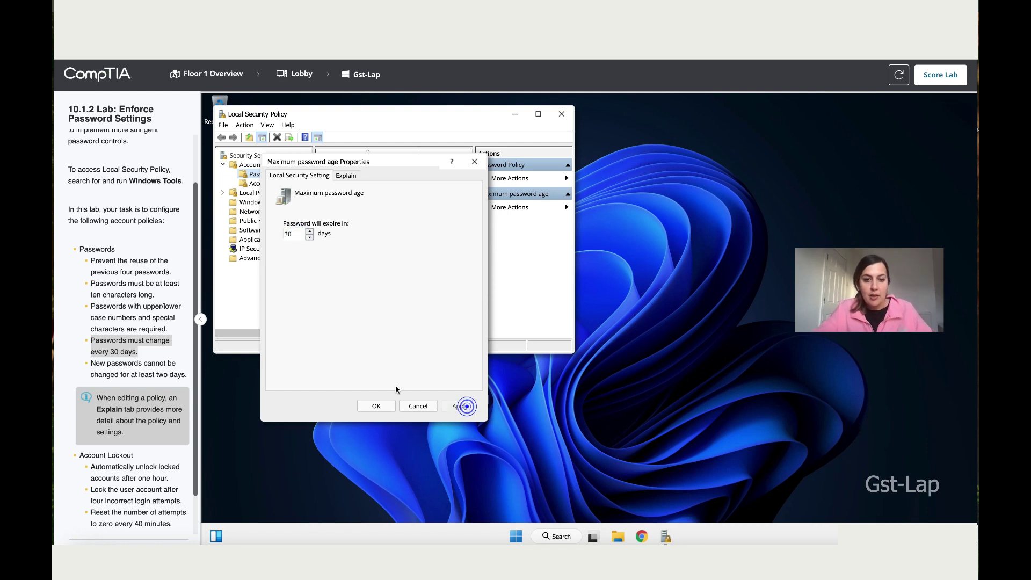
pyautogui.click(376, 405)
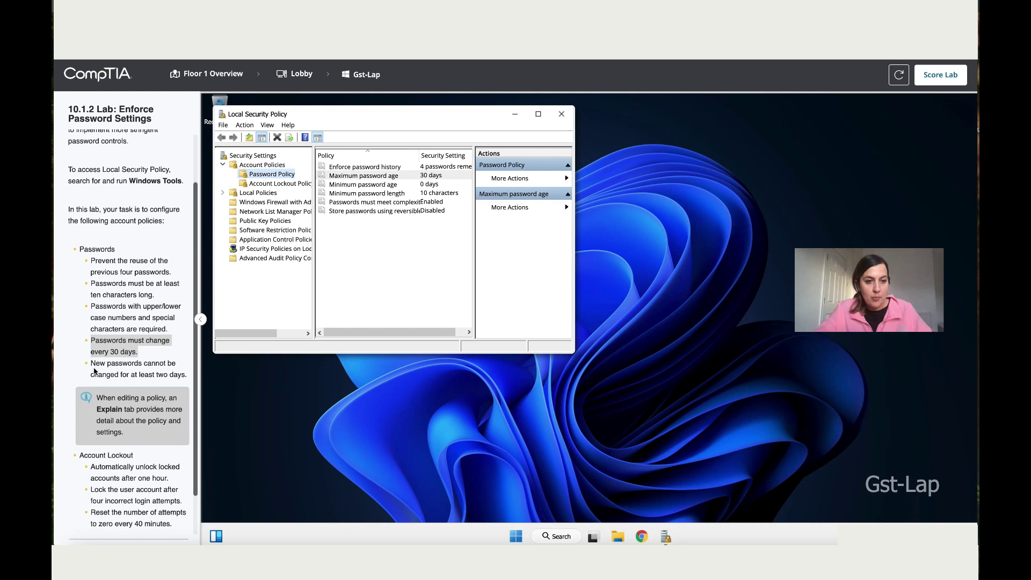
pyautogui.moveTo(91, 365); pyautogui.dragTo(176, 372)
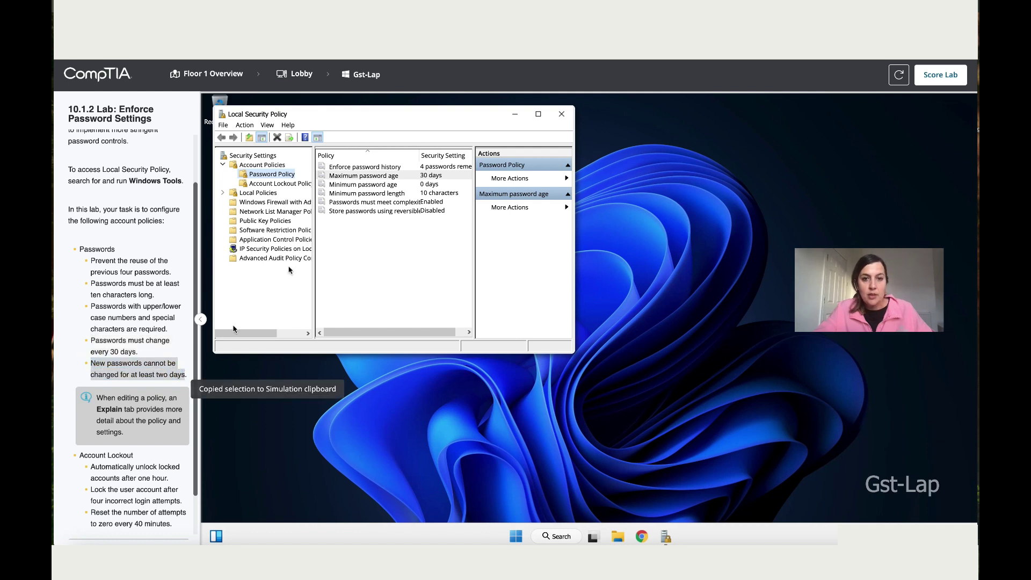
# Step: Set Minimum password age to 2 days
pyautogui.doubleClick(356, 184)
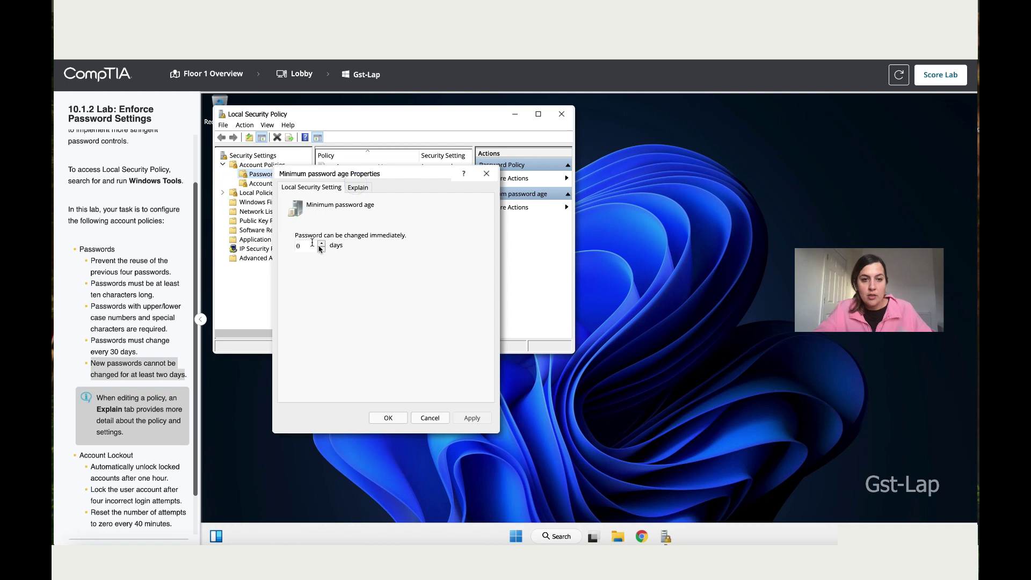
pyautogui.doubleClick(304, 244)
pyautogui.write('2')
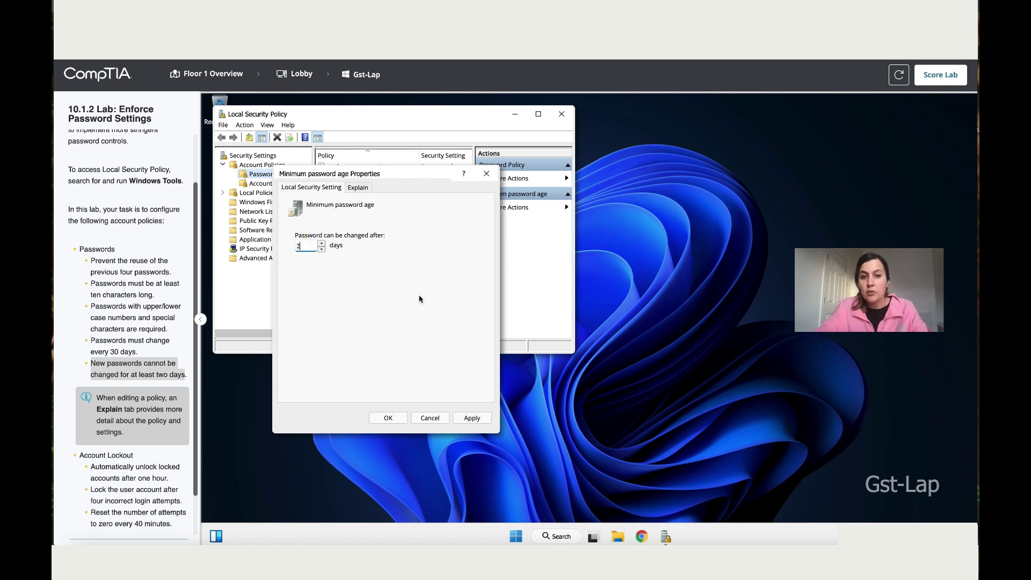
pyautogui.click(473, 417)
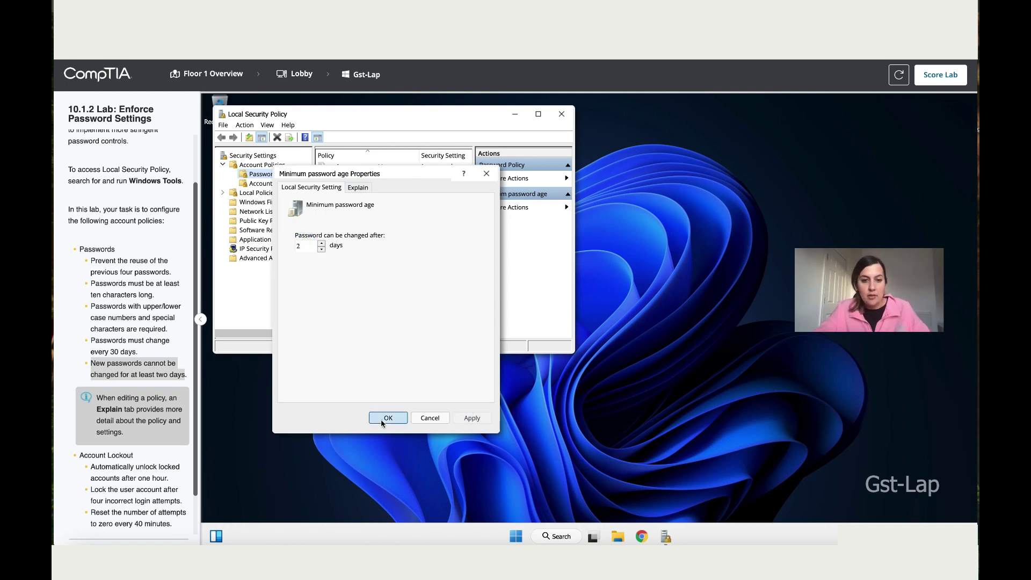
pyautogui.click(384, 421)
# Step: Show the three Account Lockout Policy settings
pyautogui.scroll(-2, 175, 396)
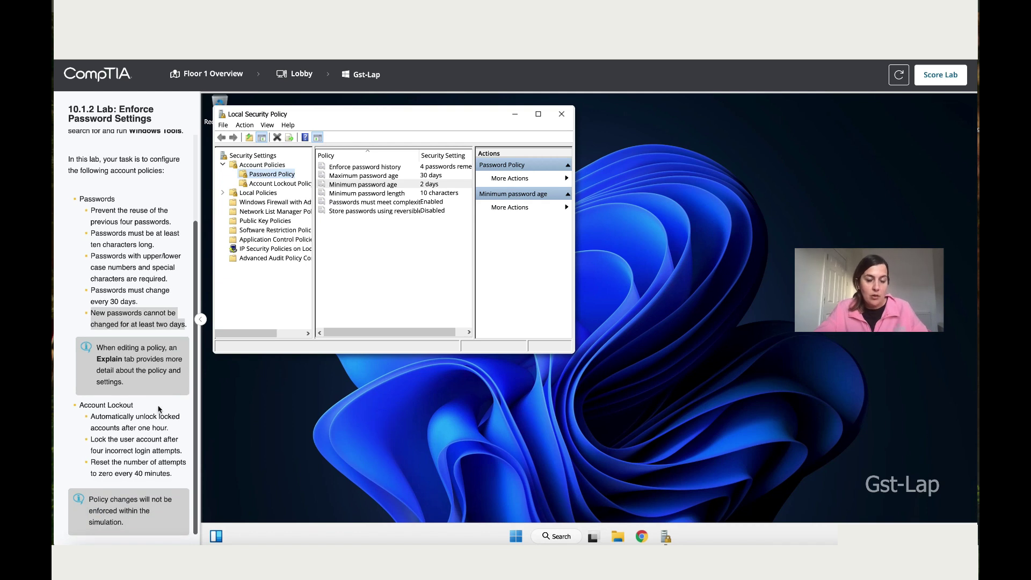
pyautogui.click(305, 184)
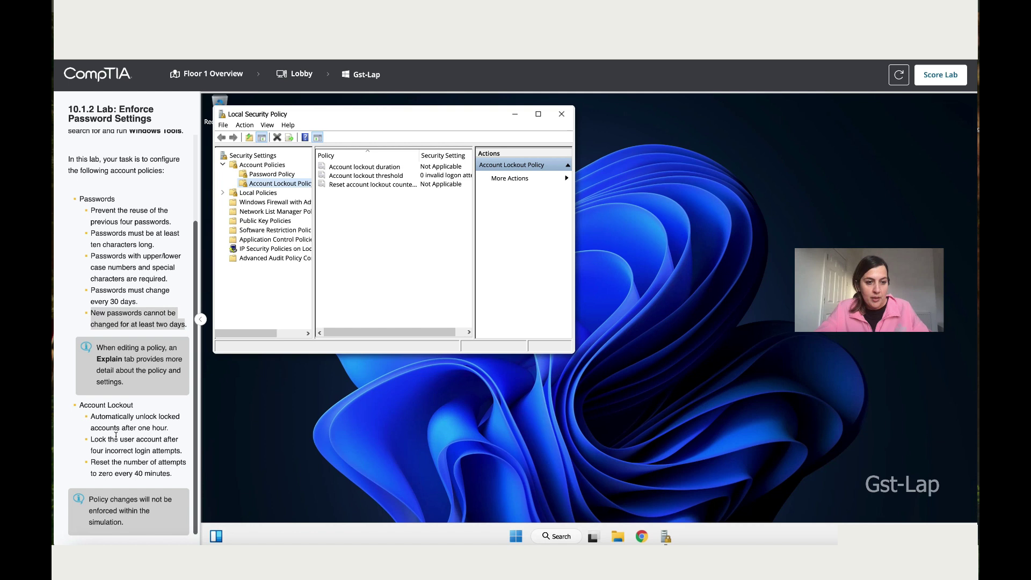
pyautogui.moveTo(92, 419); pyautogui.dragTo(172, 430)
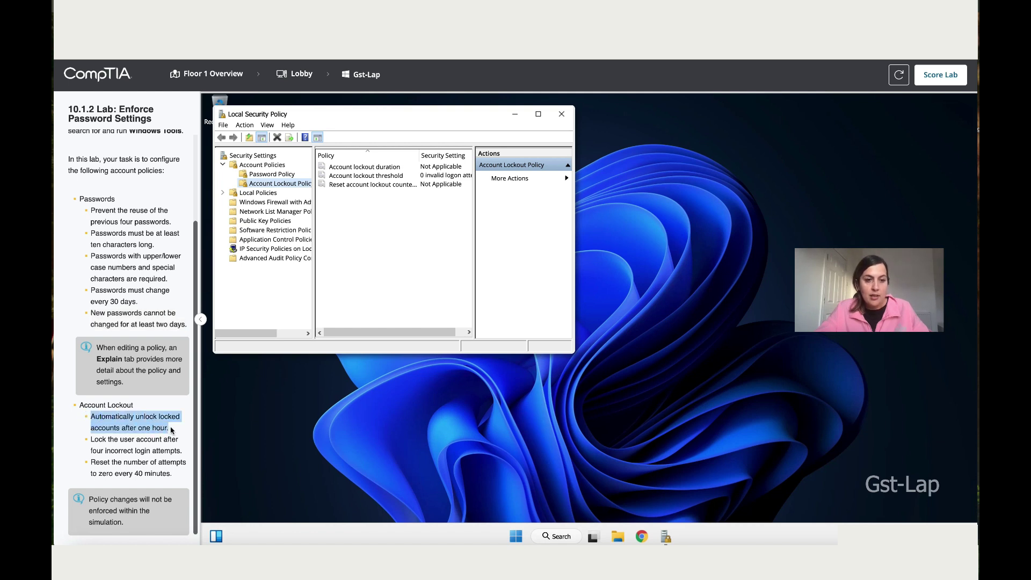
# Step: Set Account lockout duration to 60 minutes
pyautogui.doubleClick(373, 166)
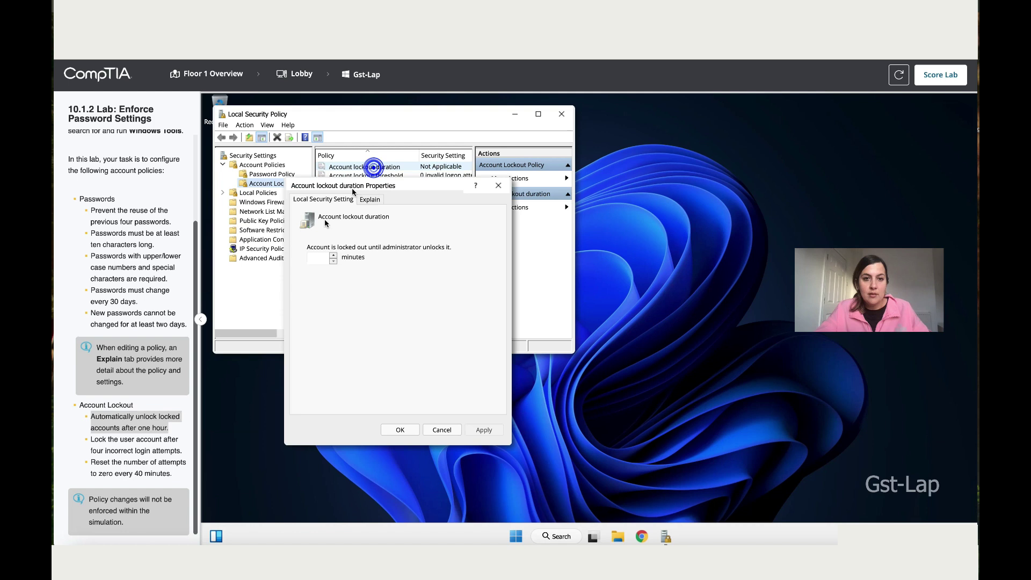
pyautogui.click(318, 258)
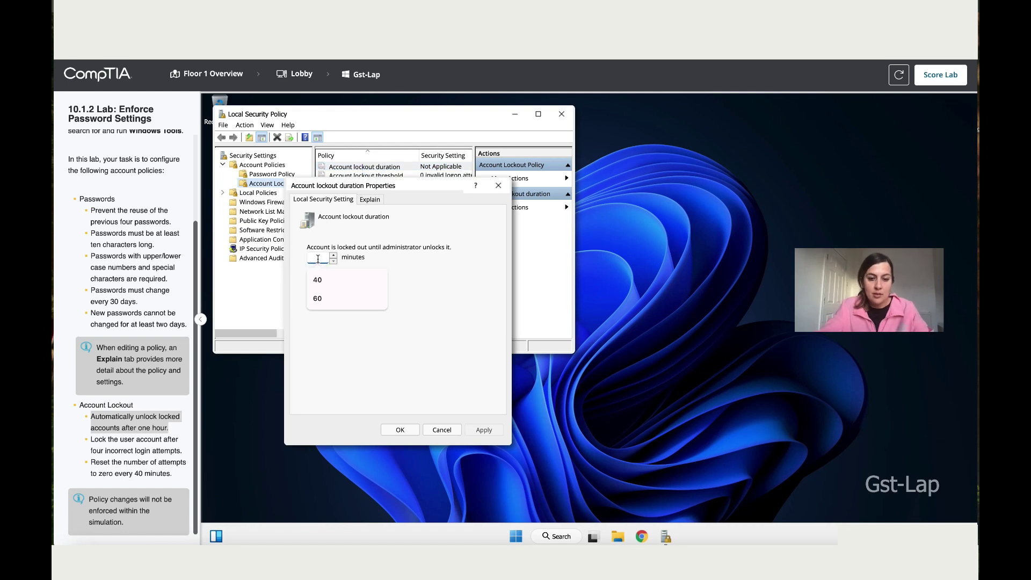
pyautogui.write('60')
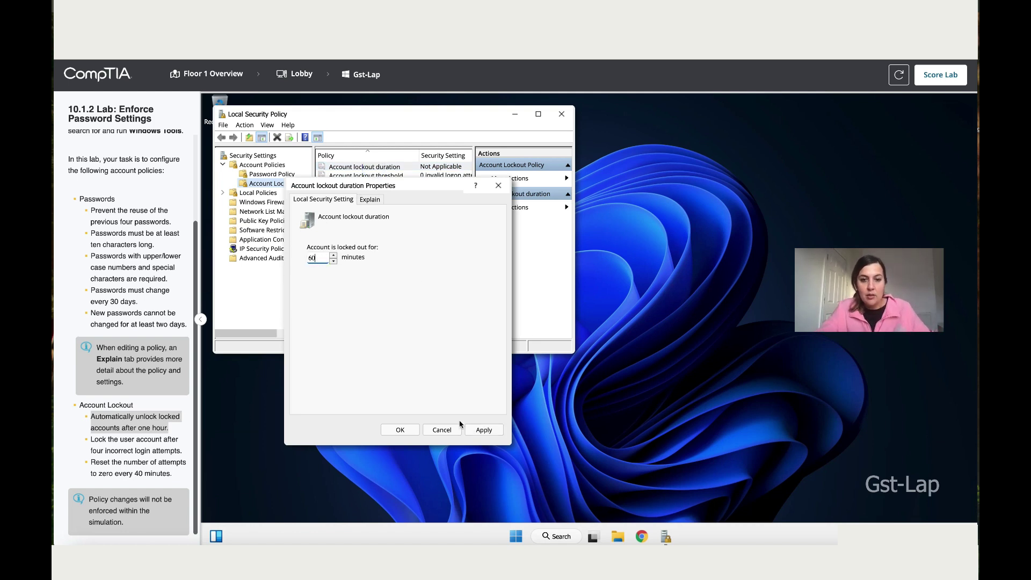
pyautogui.click(483, 430)
pyautogui.click(401, 430)
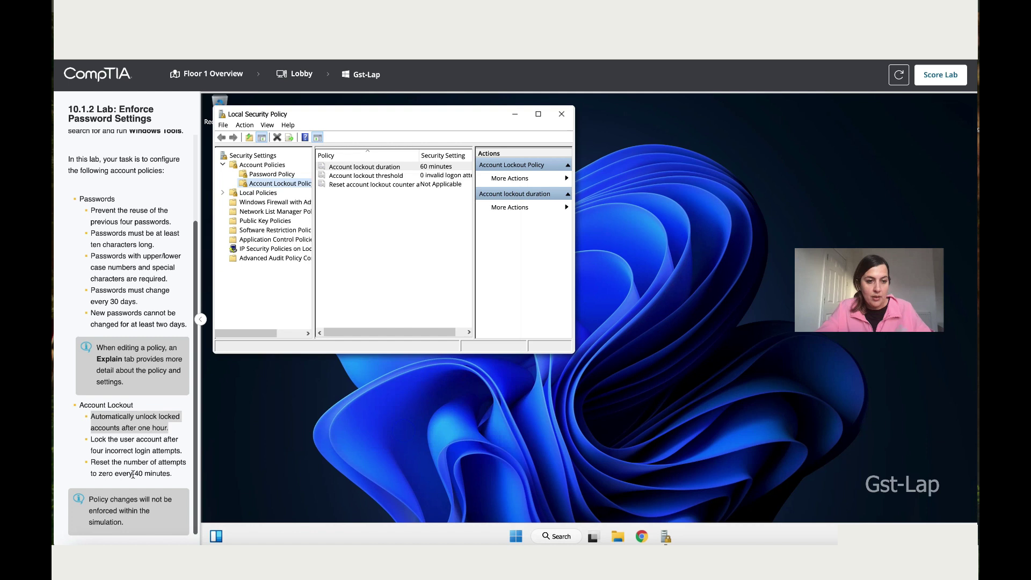
pyautogui.click(94, 440)
pyautogui.moveTo(94, 440); pyautogui.dragTo(182, 451)
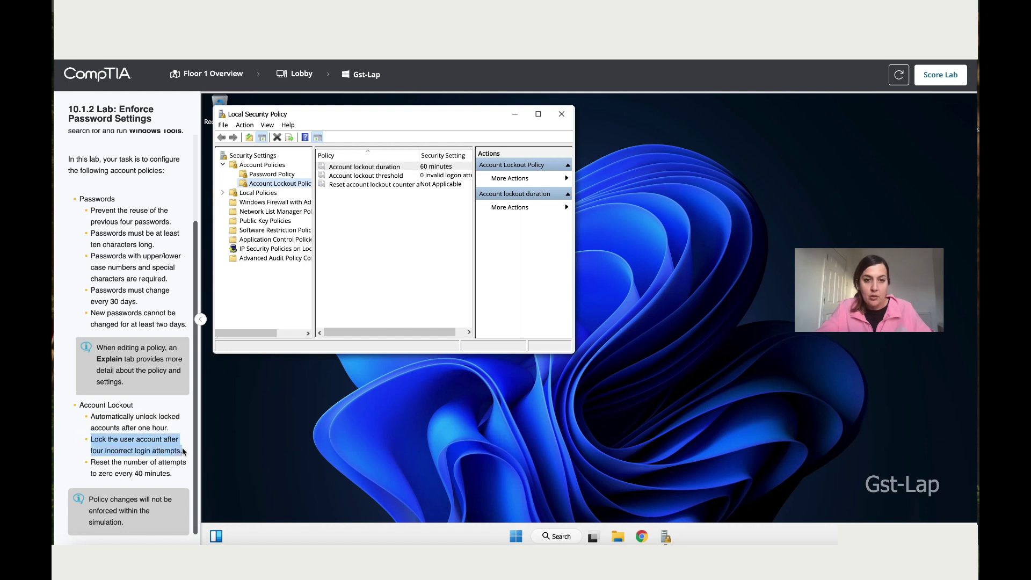
# Step: Set Account lockout threshold to 4 attempts, accepting the suggested 30-minute values
pyautogui.doubleClick(391, 176)
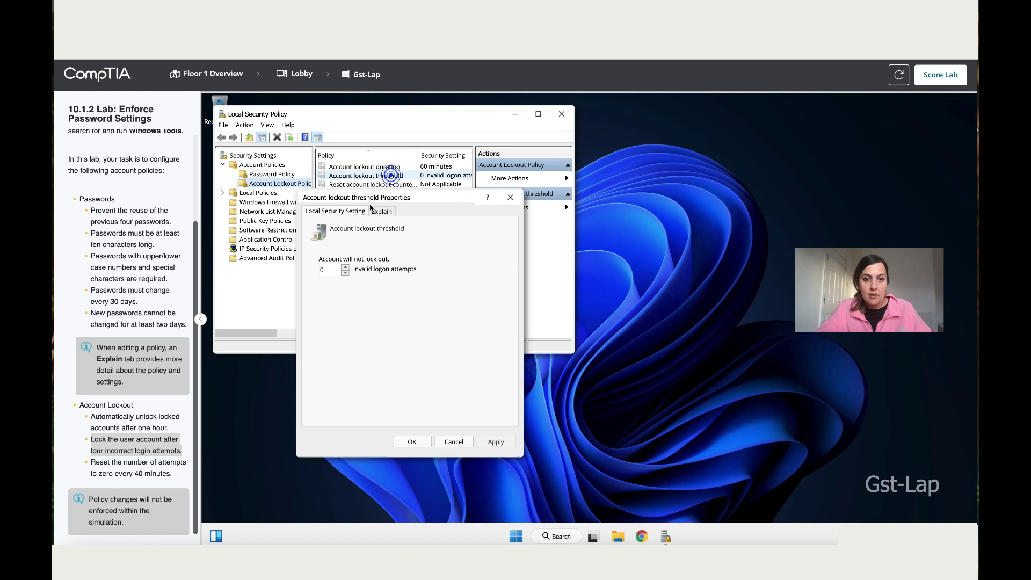
pyautogui.doubleClick(331, 270)
pyautogui.write('4')
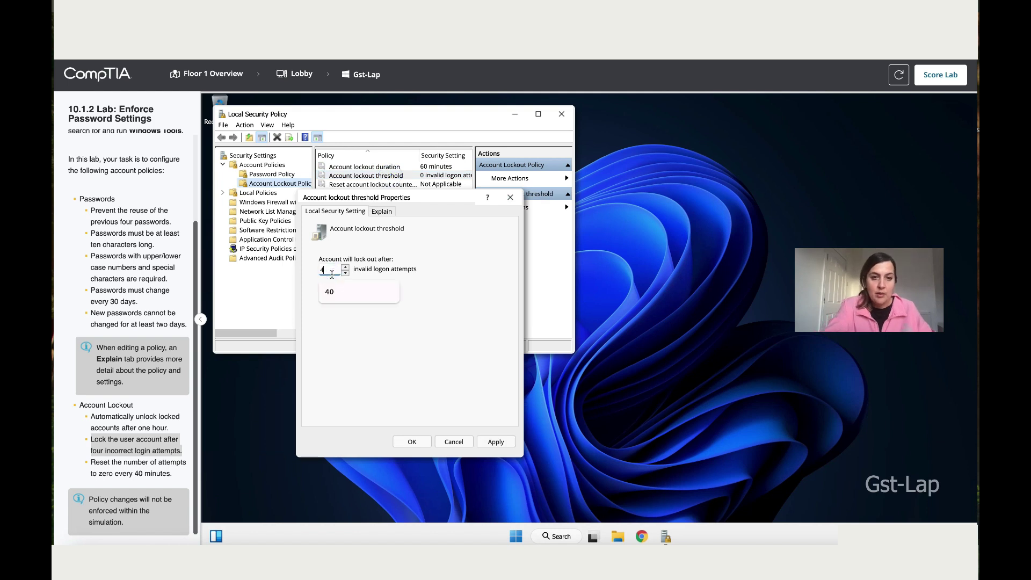
pyautogui.click(494, 443)
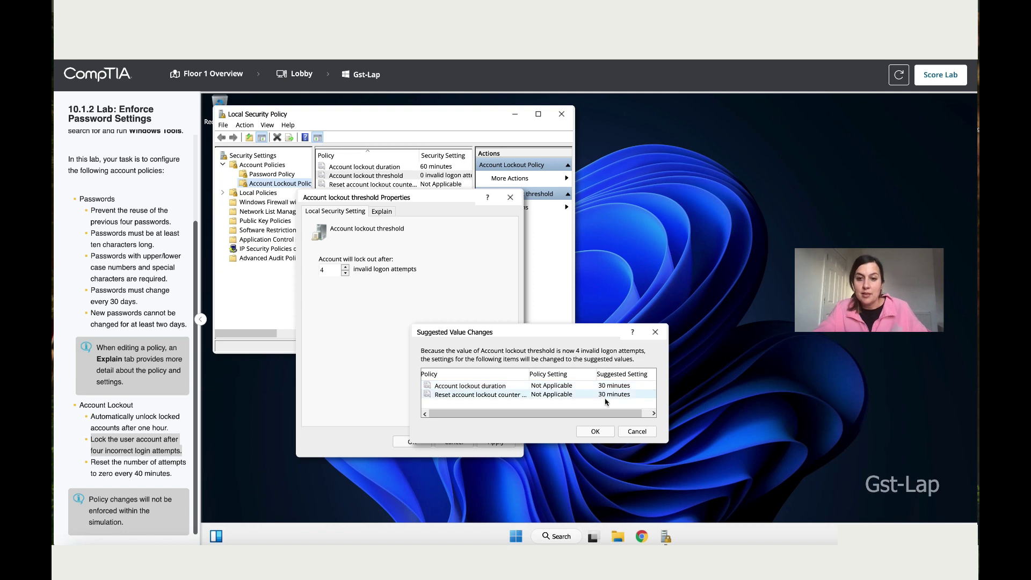
pyautogui.click(597, 433)
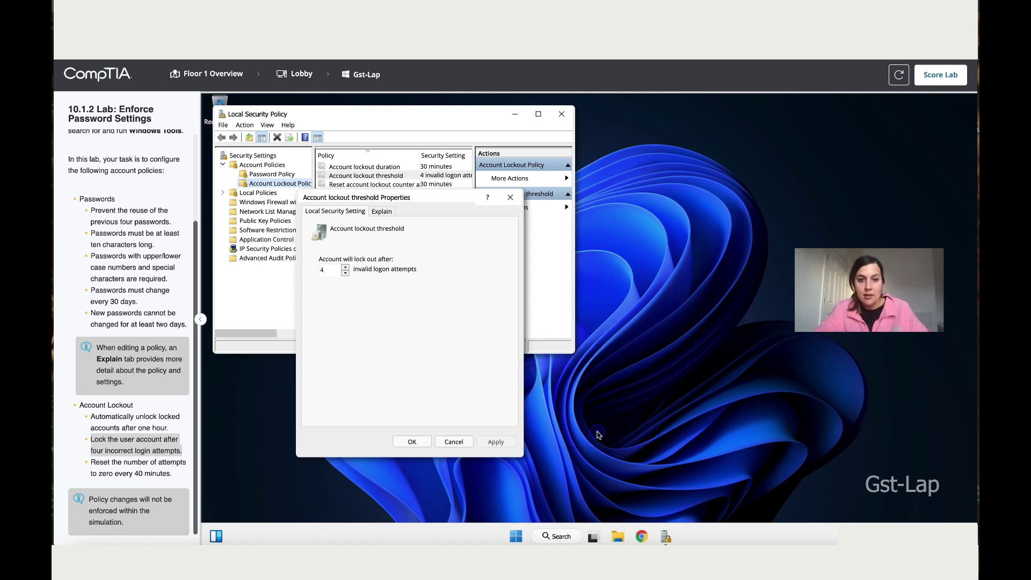
pyautogui.click(412, 442)
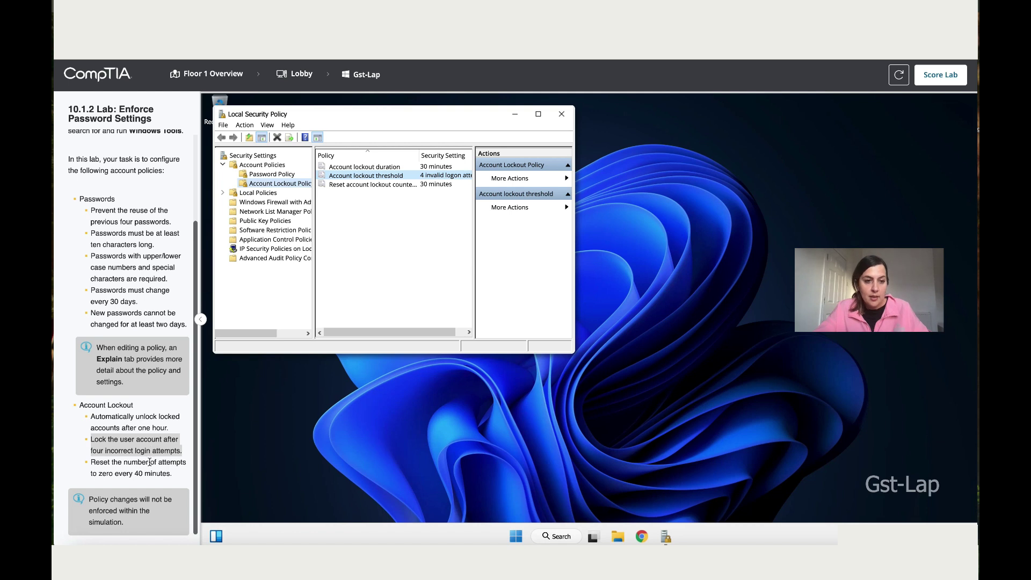
# Step: Change 'Reset account lockout counter after' from 30 to 40 minutes
pyautogui.click(150, 462)
pyautogui.moveTo(93, 461); pyautogui.dragTo(174, 475)
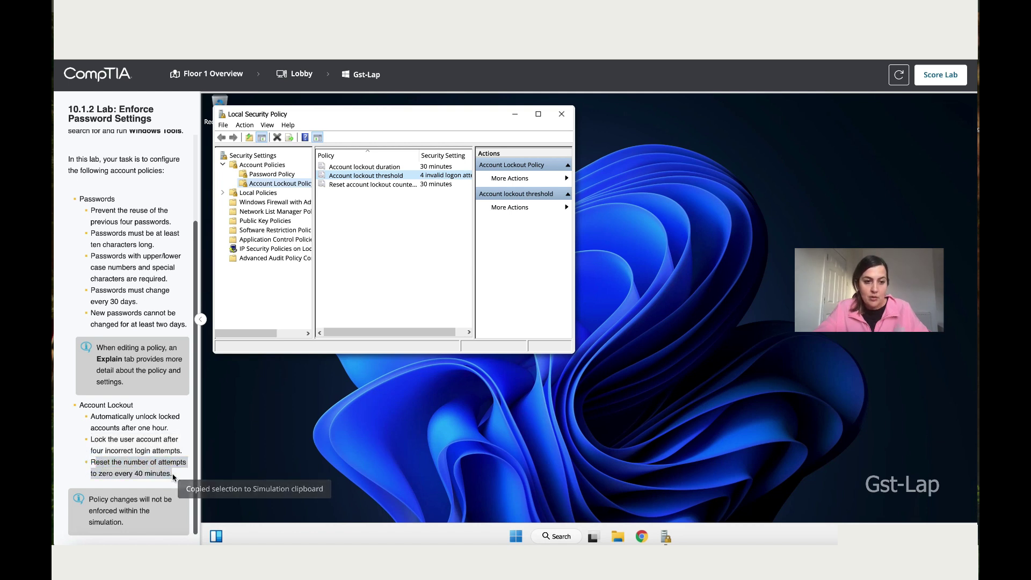
pyautogui.doubleClick(391, 184)
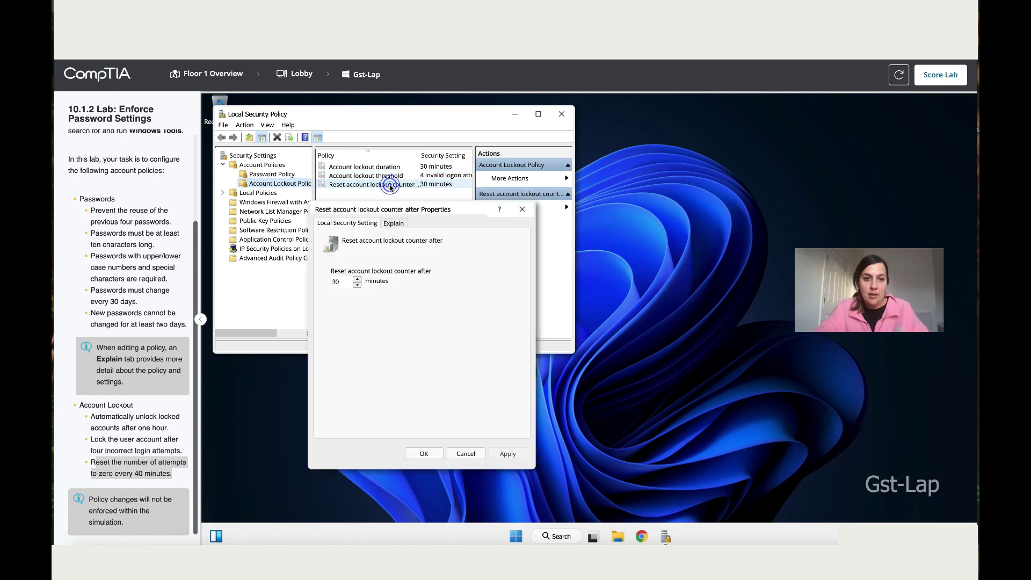
pyautogui.doubleClick(347, 282)
pyautogui.write('40')
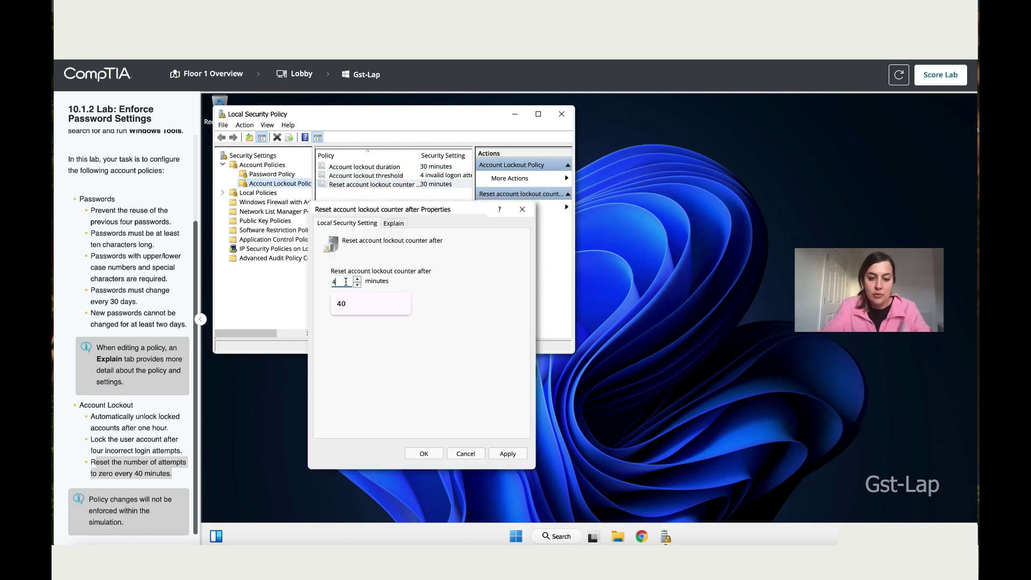
pyautogui.click(395, 223)
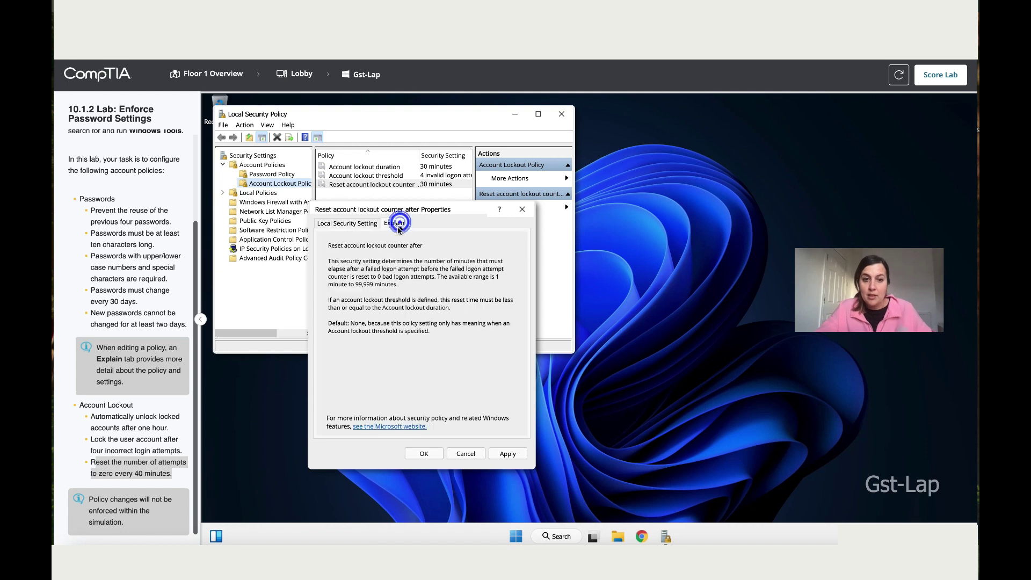
pyautogui.click(357, 228)
pyautogui.click(506, 453)
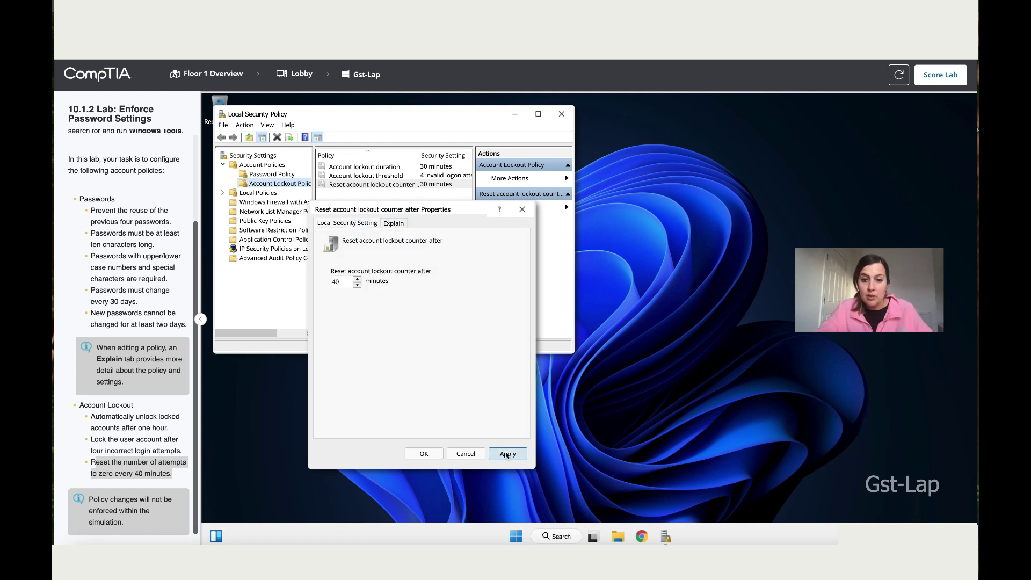
pyautogui.click(429, 452)
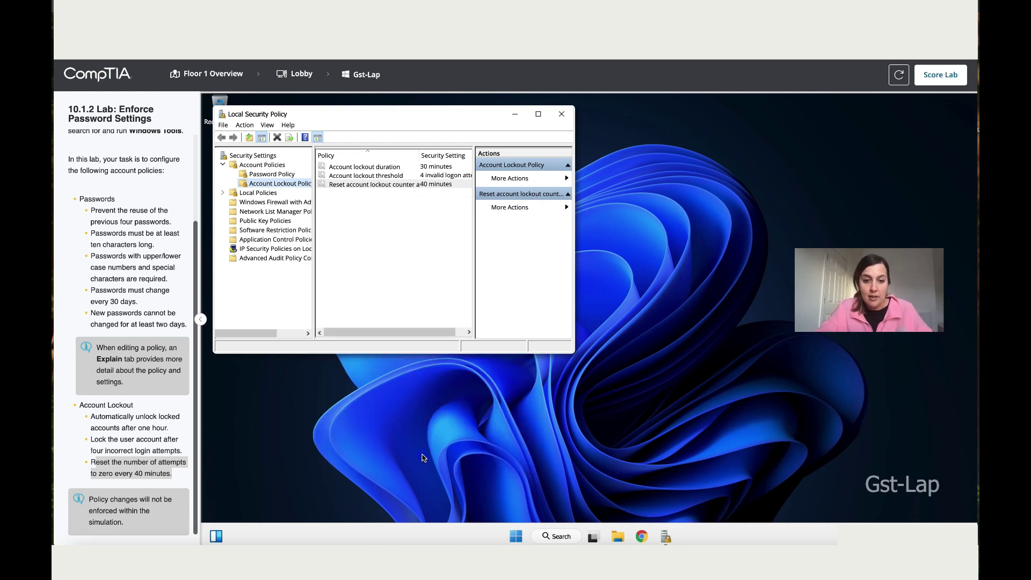
# Step: Change Account lockout duration back from 30 to 60 minutes
pyautogui.doubleClick(395, 167)
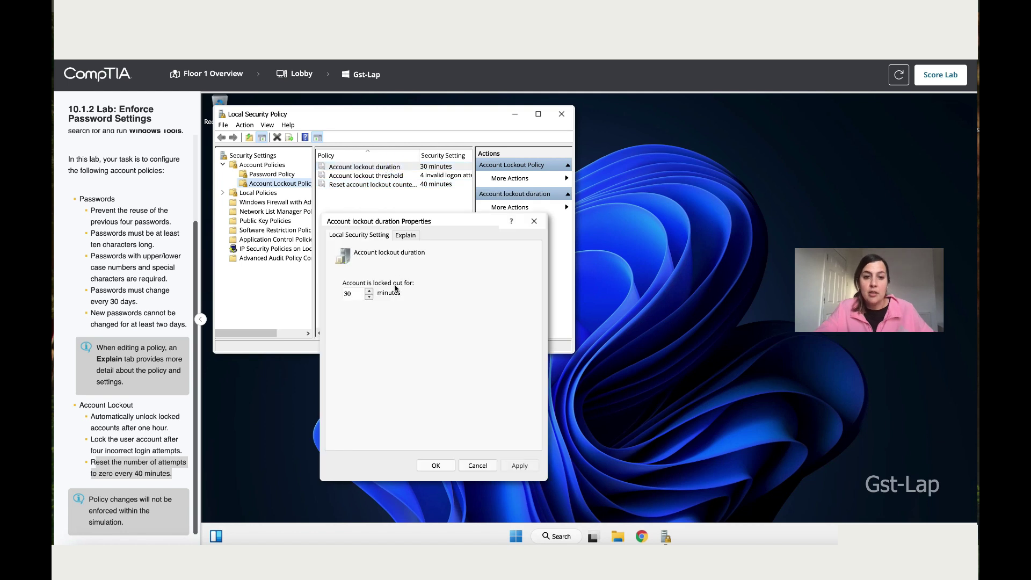
pyautogui.doubleClick(355, 294)
pyautogui.write('6')
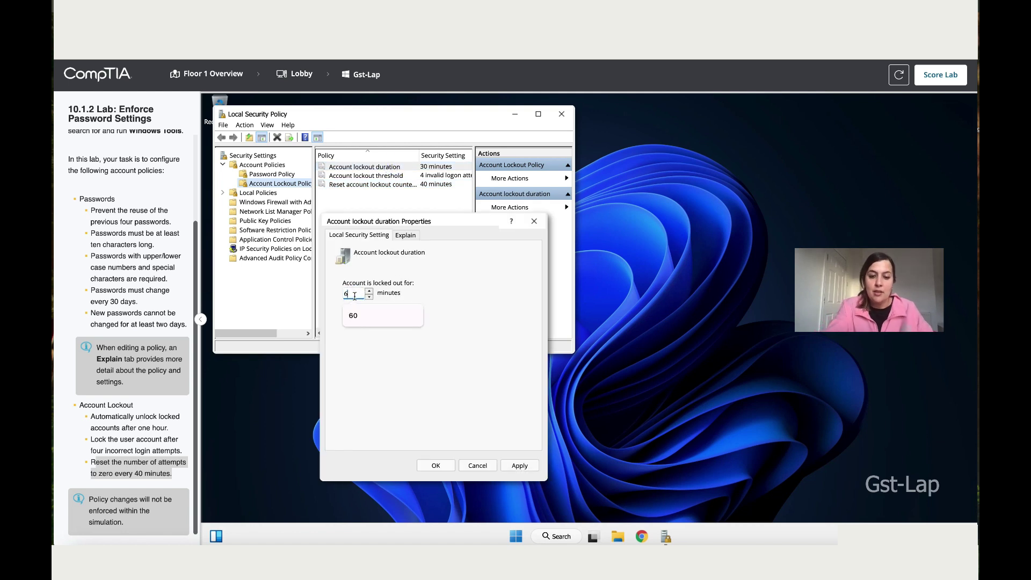
pyautogui.write('0')
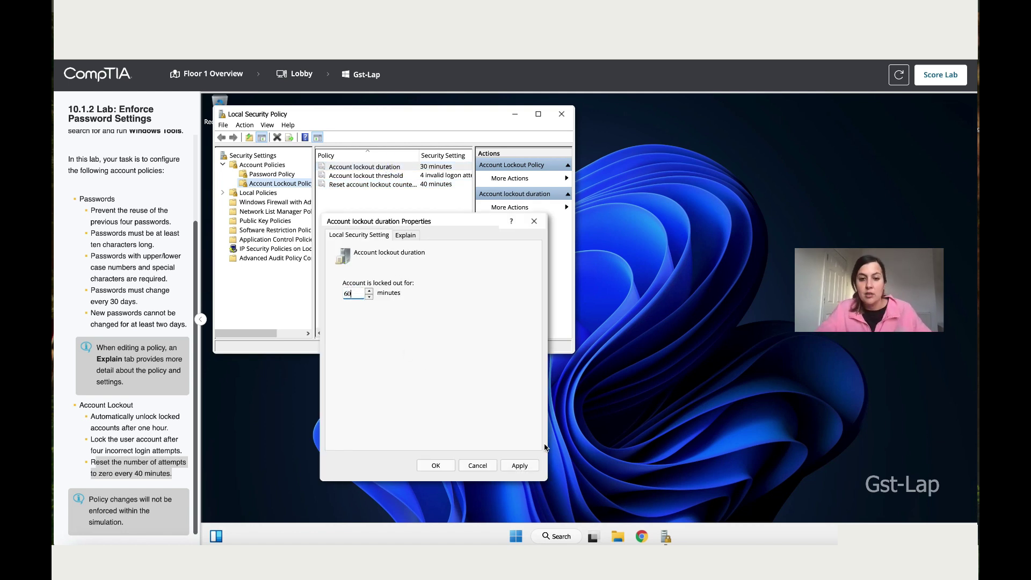
pyautogui.click(535, 466)
pyautogui.click(430, 465)
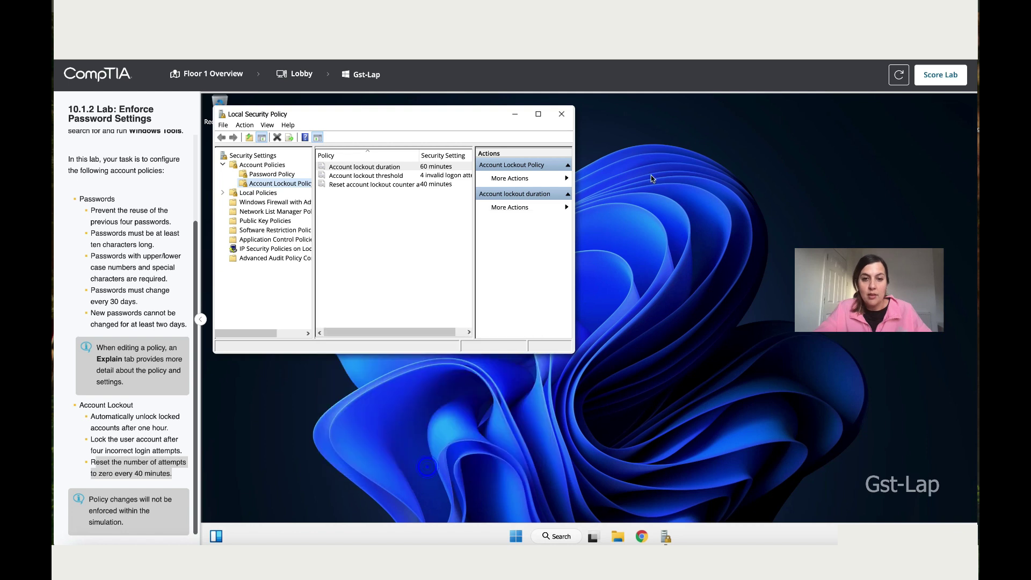